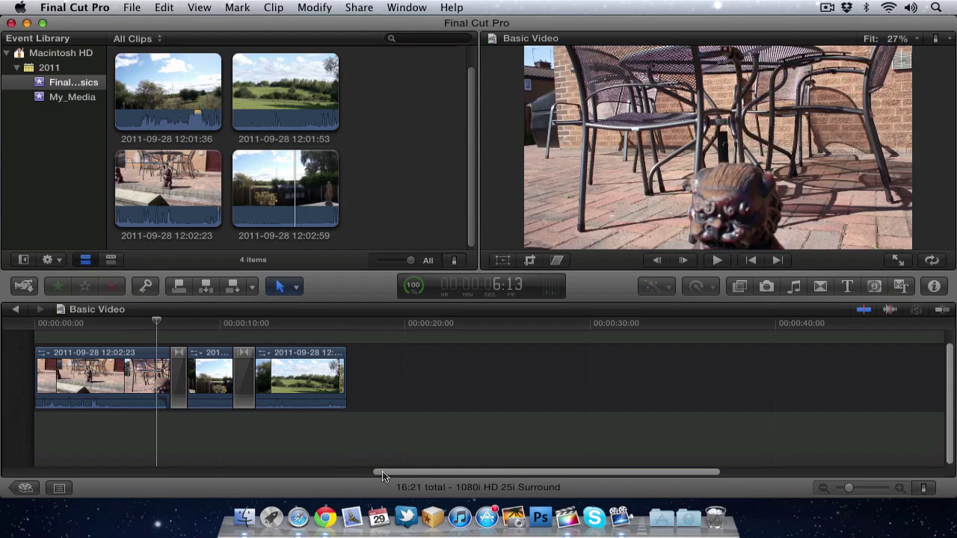
Step: Zoom in twice on the first clip with the Zoom tool, then switch back to the Select tool
left_click(284, 287)
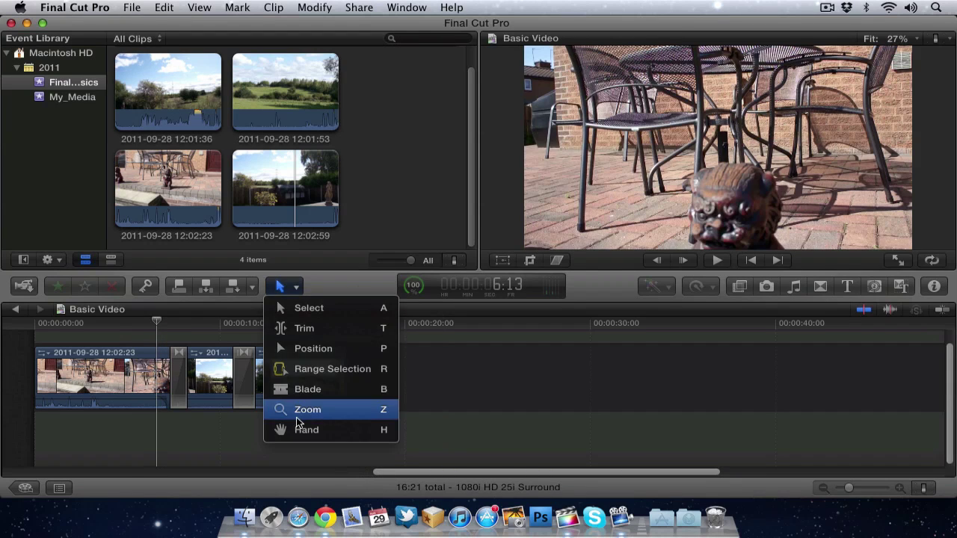
left_click(298, 419)
left_click(130, 385)
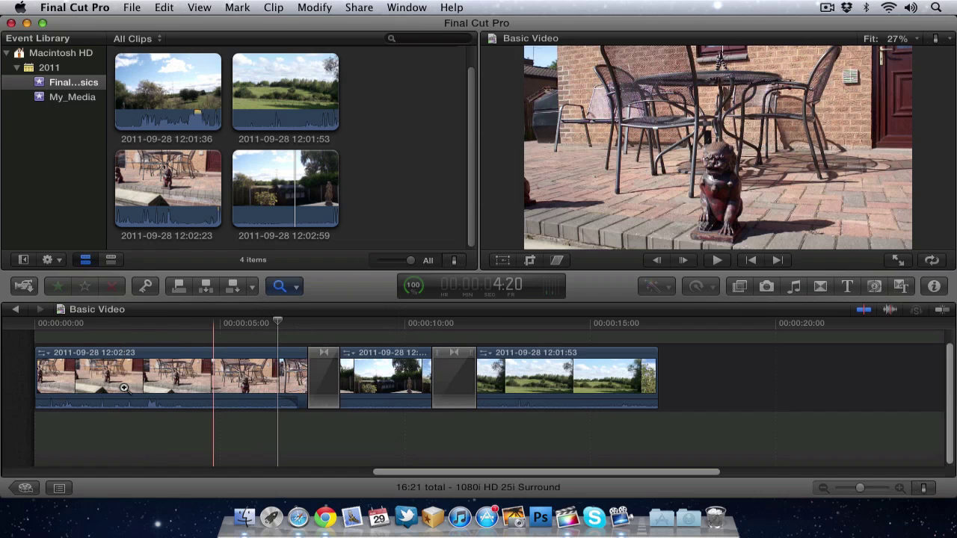
left_click(141, 384)
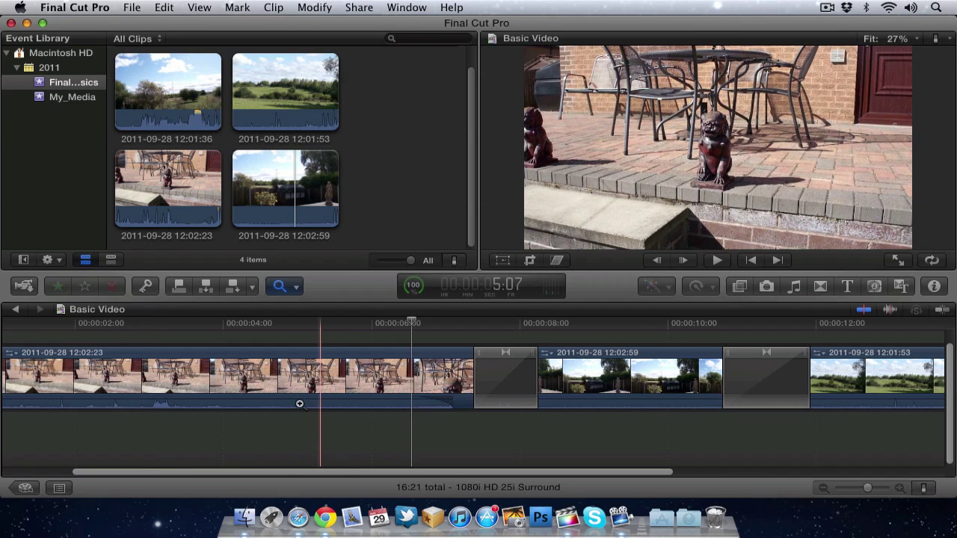
left_click(284, 287)
left_click(290, 306)
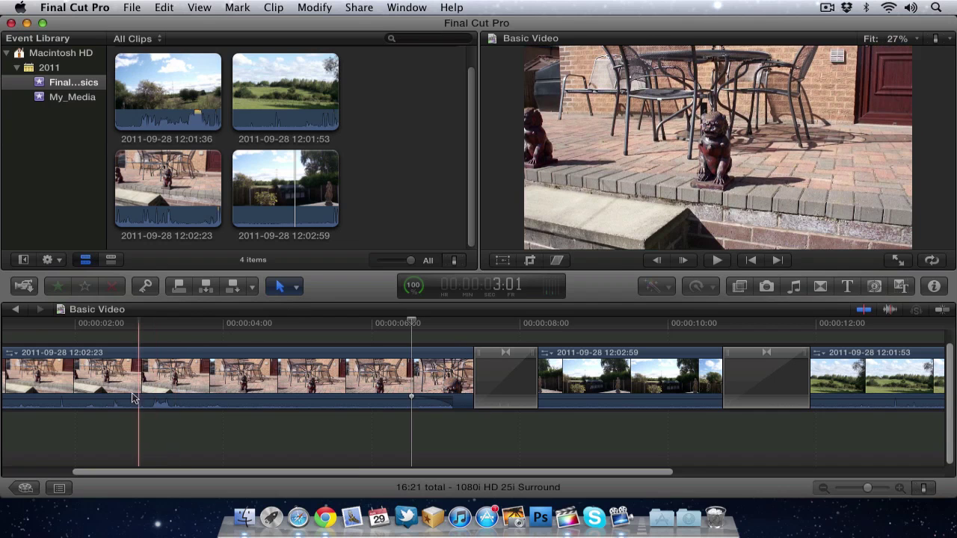
Step: Drag the first clip's audio volume line, raising it to about 12 dB
left_click_drag(128, 402, 130, 405)
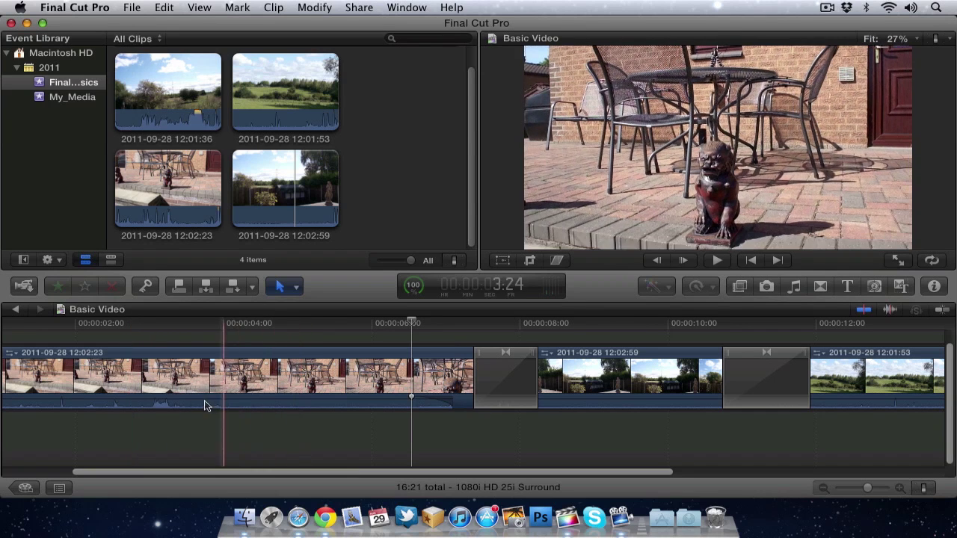
left_click_drag(206, 406, 130, 404)
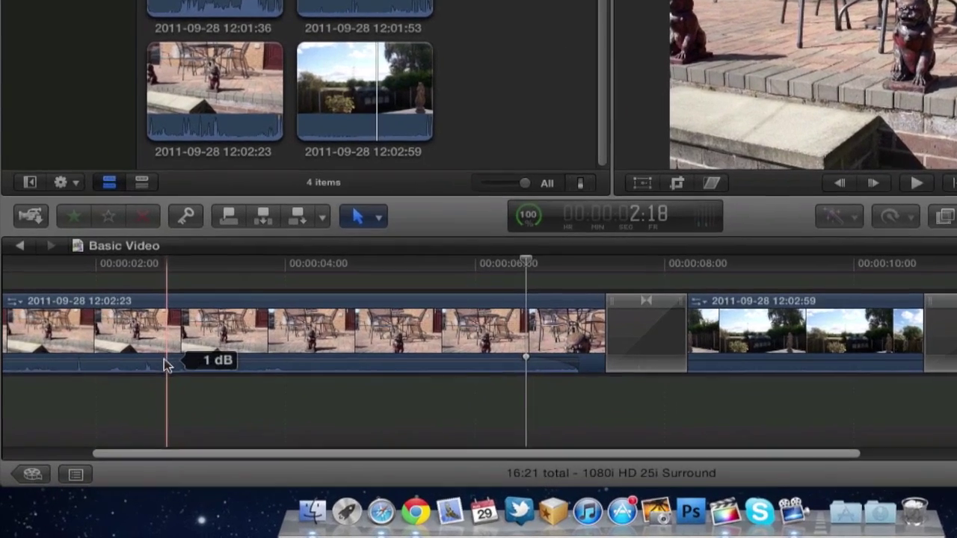
left_click_drag(166, 365, 166, 366)
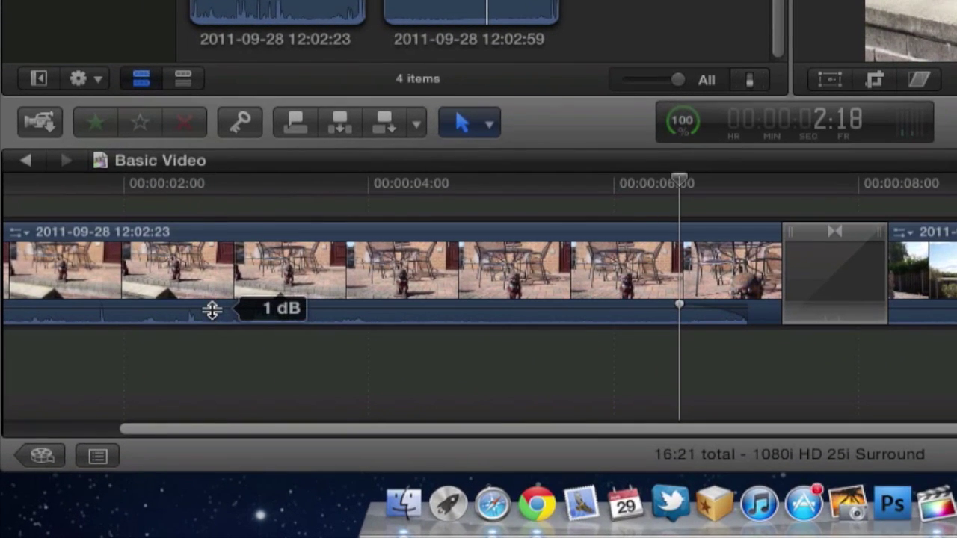
left_click_drag(212, 311, 213, 288)
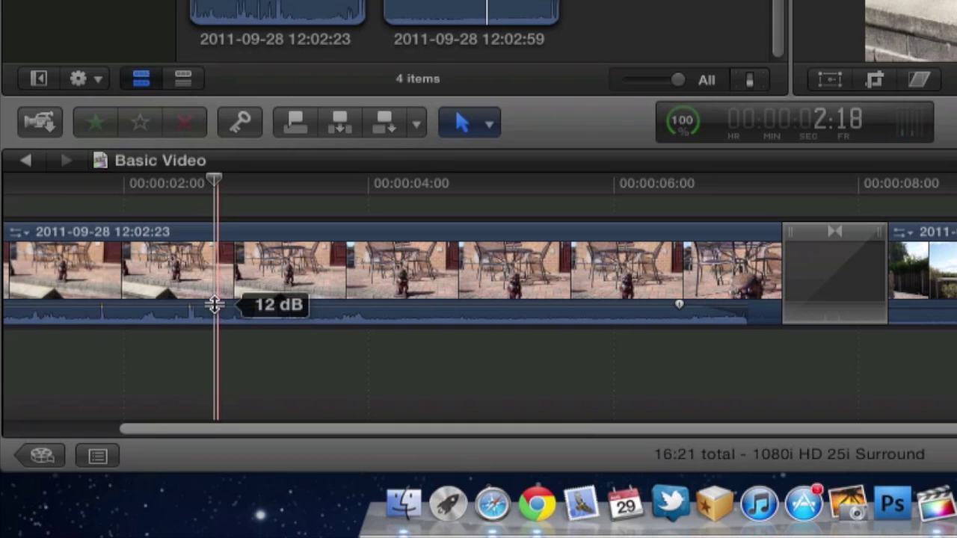
Step: Nudge the first clip and put it back, then set its volume to -5 dB and finally +7 dB
mouse_move(215, 305)
left_mouse_down()
mouse_move(218, 314)
mouse_move(221, 303)
left_mouse_up()
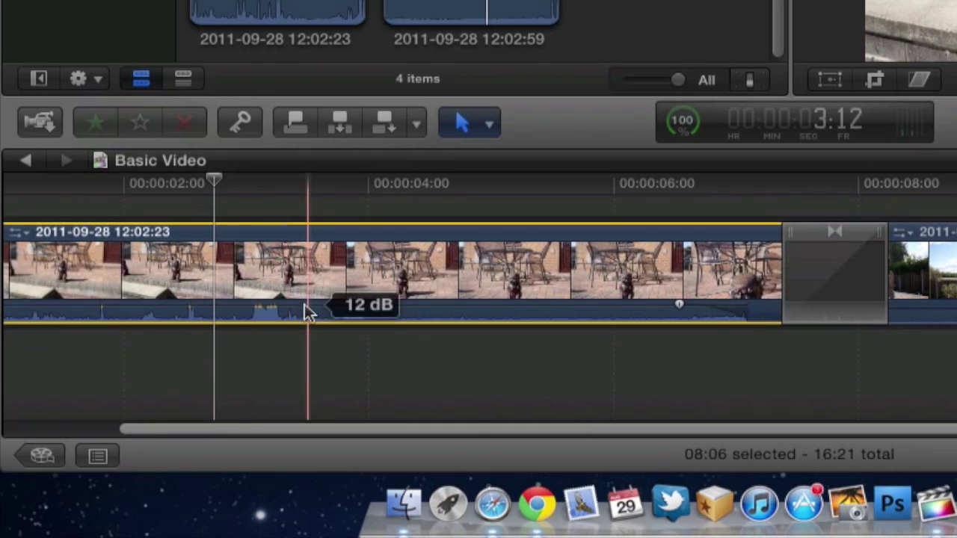
left_click_drag(305, 304, 306, 308)
left_click(319, 308)
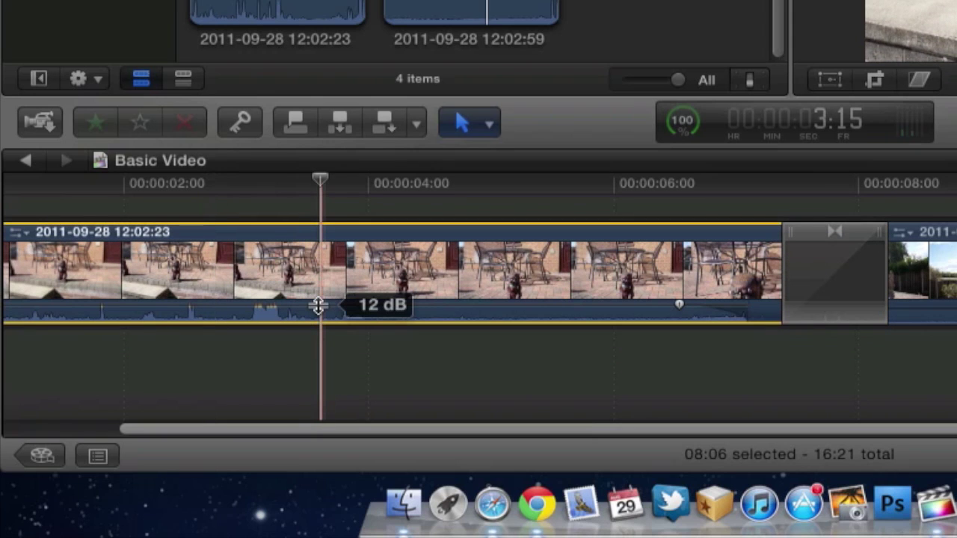
left_click_drag(319, 308, 316, 350)
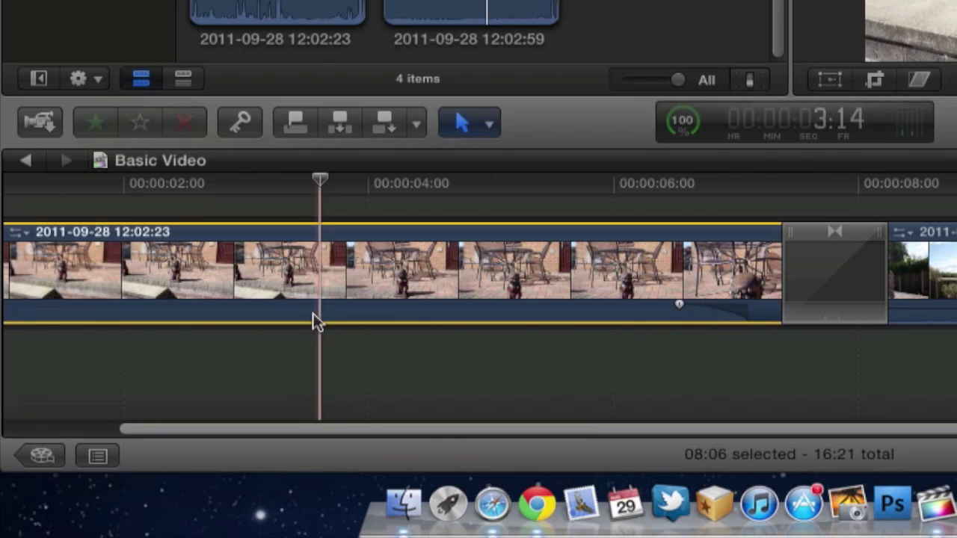
left_click_drag(309, 322, 309, 307)
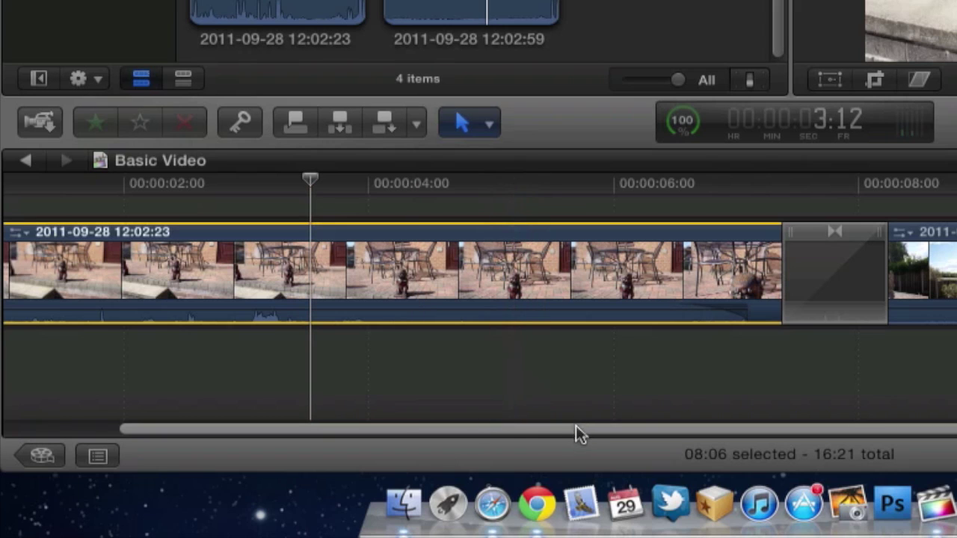
Step: Set the first clip's volume to -2 dB, add a 14-frame fade-in and a fade-out at its end
left_click_drag(576, 427, 432, 432)
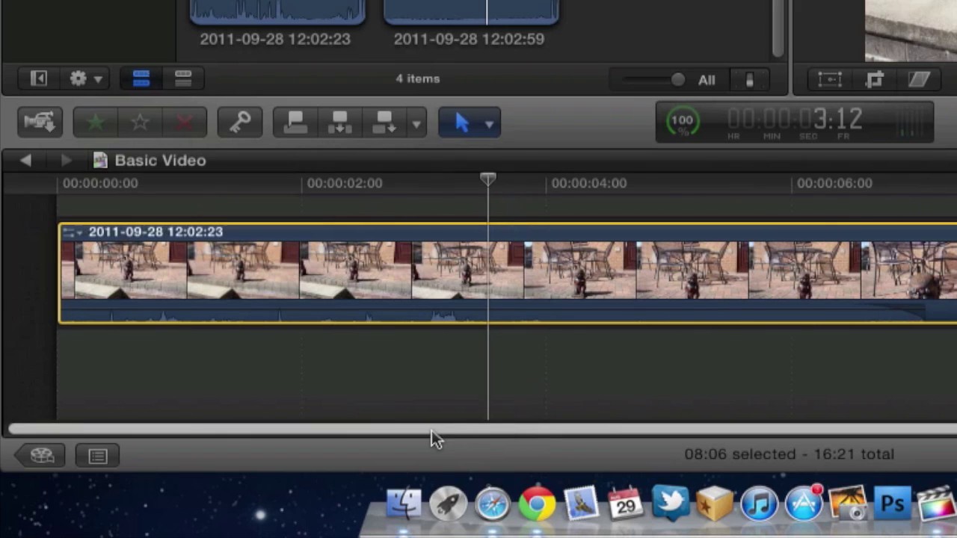
left_click(175, 385)
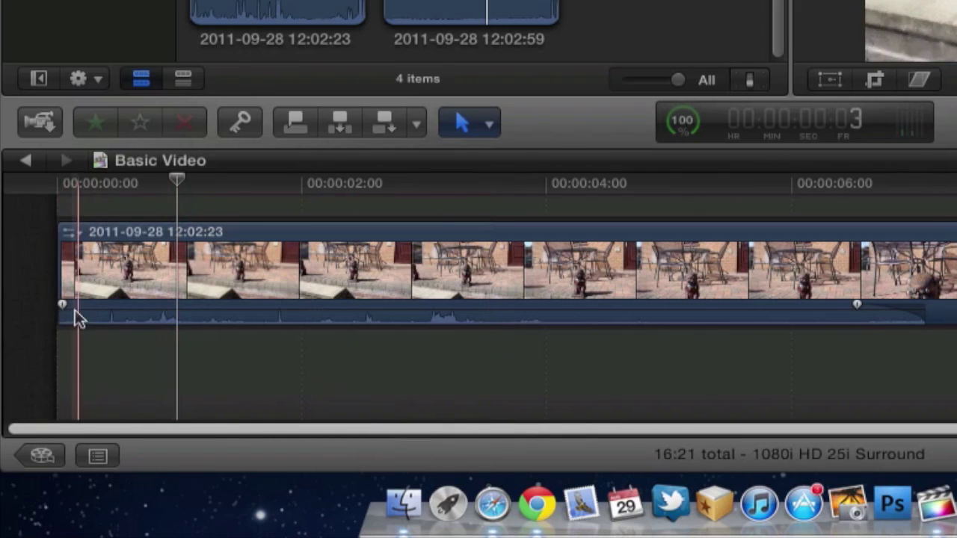
left_click_drag(71, 312, 72, 312)
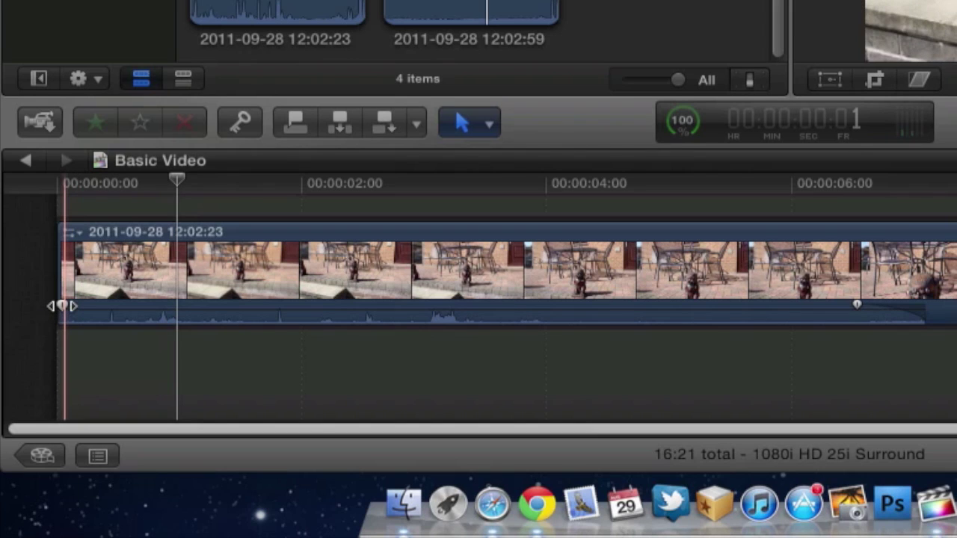
mouse_move(62, 306)
left_mouse_down()
mouse_move(232, 302)
mouse_move(58, 300)
left_mouse_up()
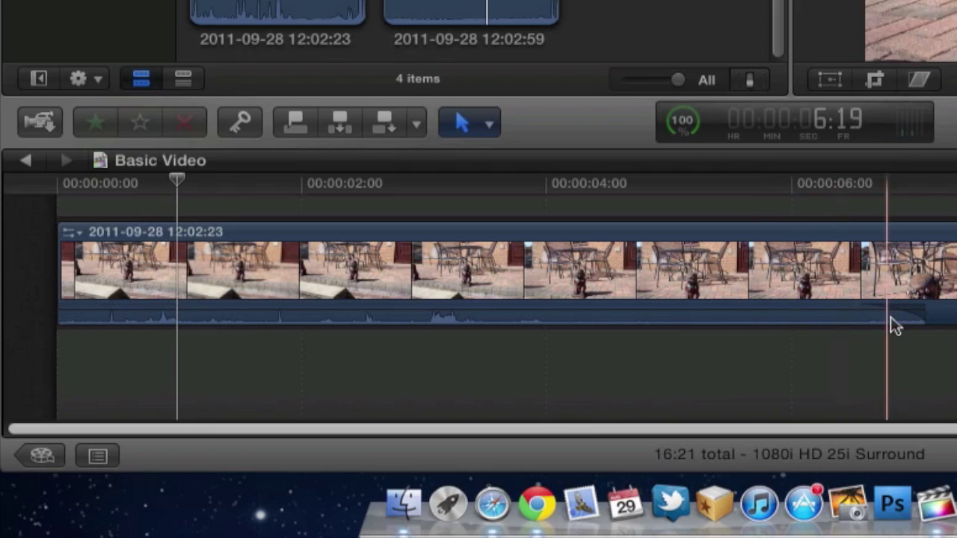
mouse_move(857, 304)
left_mouse_down()
mouse_move(914, 303)
mouse_move(699, 305)
mouse_move(860, 307)
left_mouse_up()
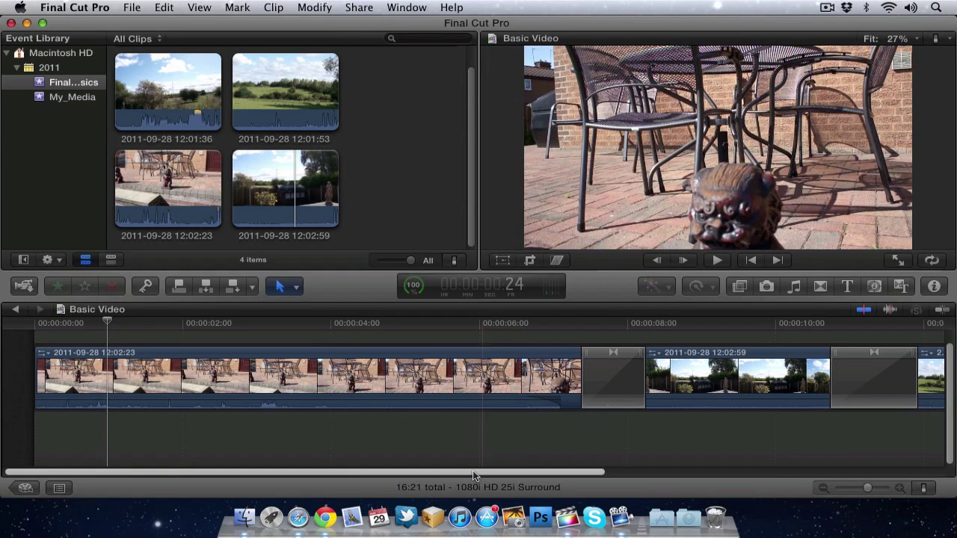
Step: Expand the first clip's audio below its video, lower it slightly, and trim its end short of the video
left_click_drag(500, 472, 447, 468)
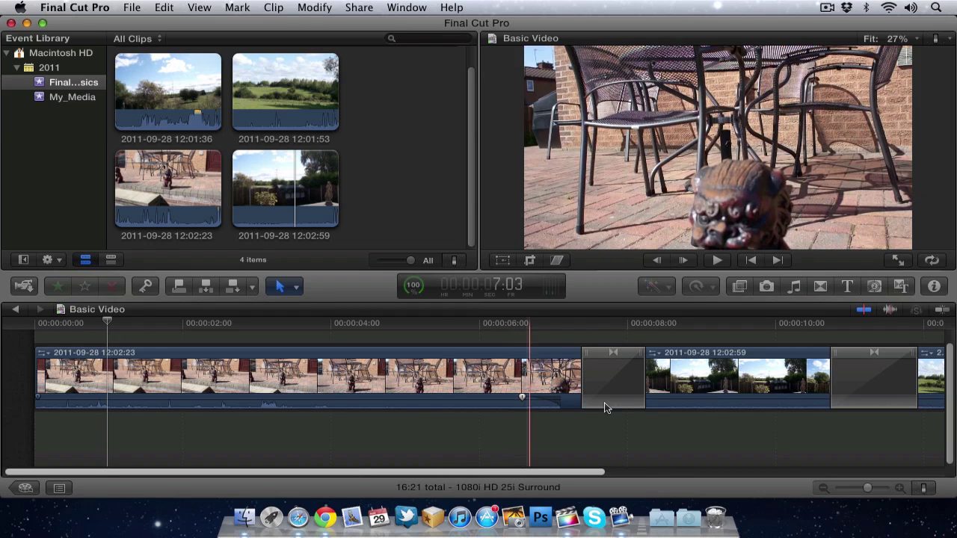
left_click(491, 406)
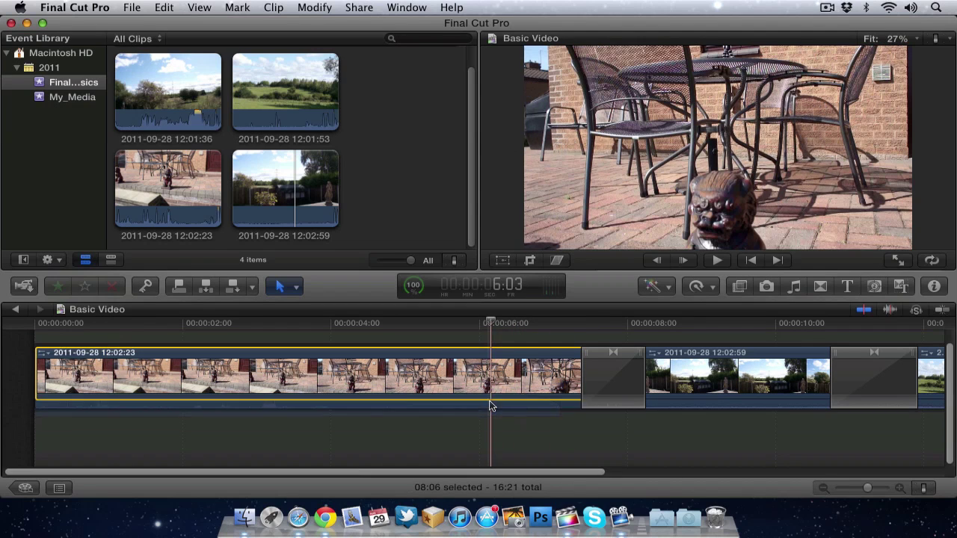
double_click(490, 405)
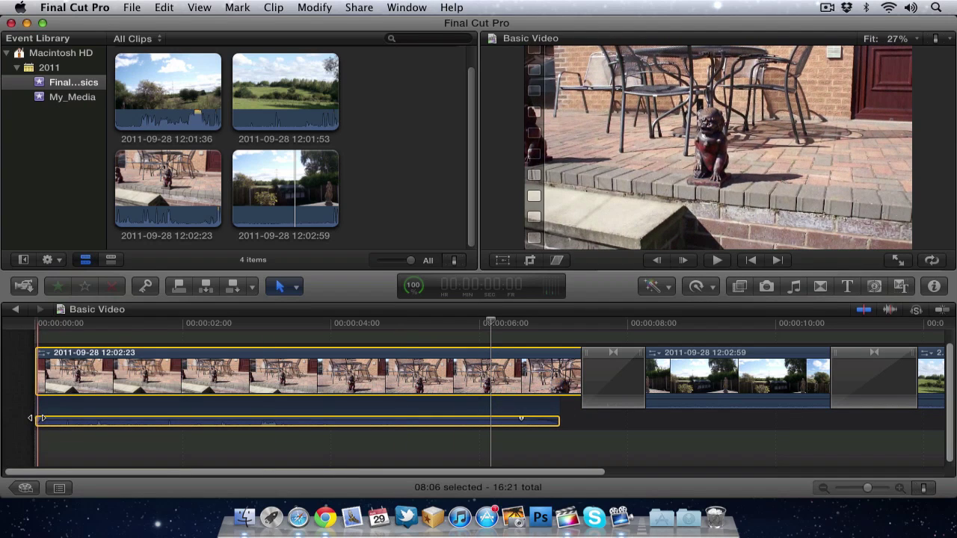
left_click_drag(218, 420, 219, 424)
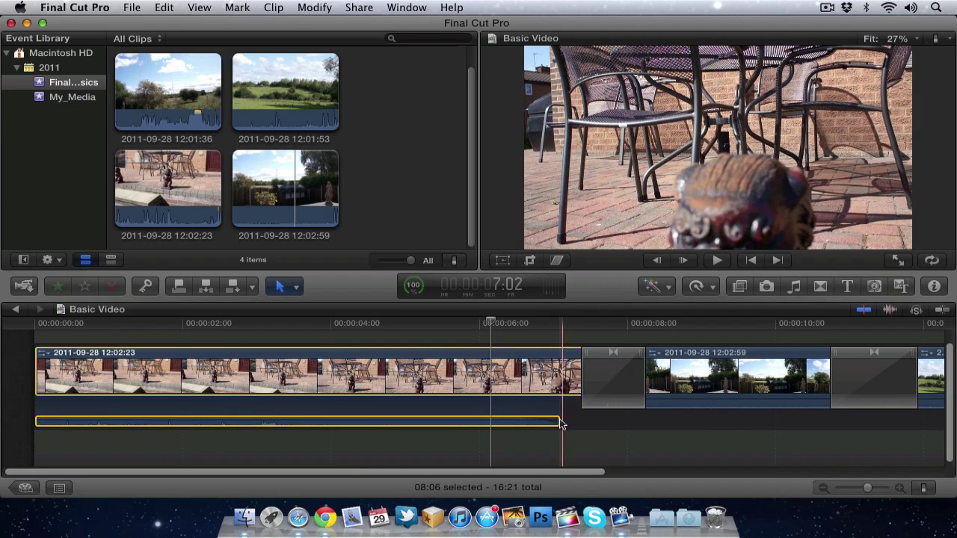
left_click_drag(562, 427, 508, 437)
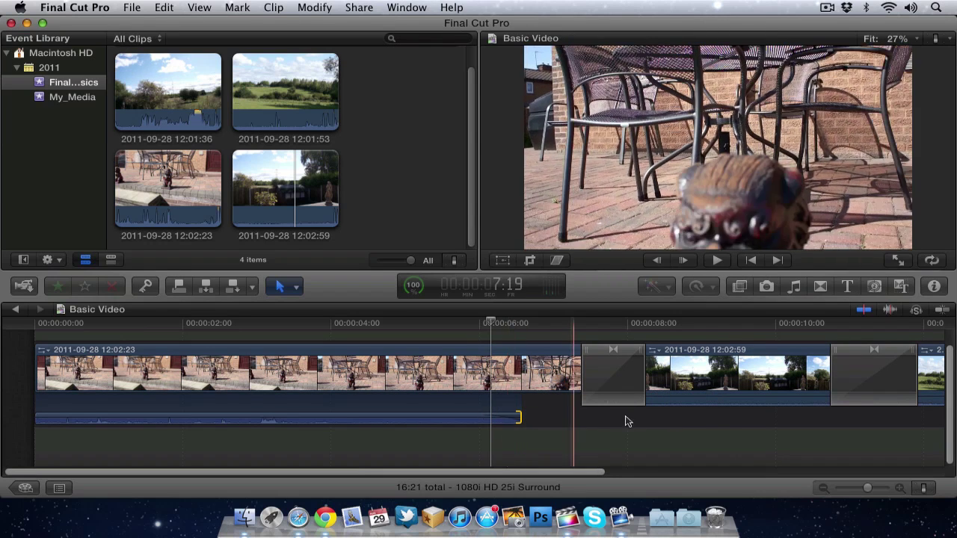
Step: Trim the second clip's audio so it starts later
left_click(618, 402)
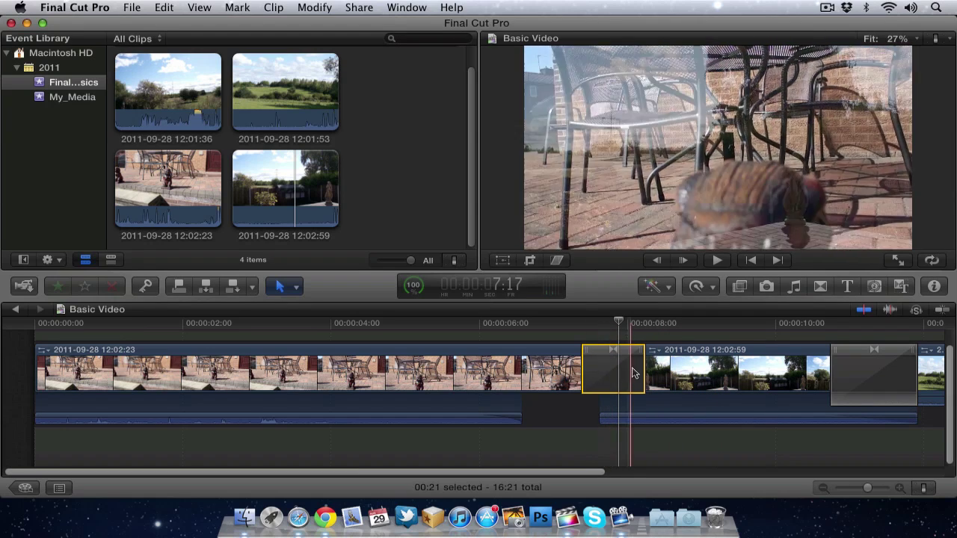
left_click(604, 417)
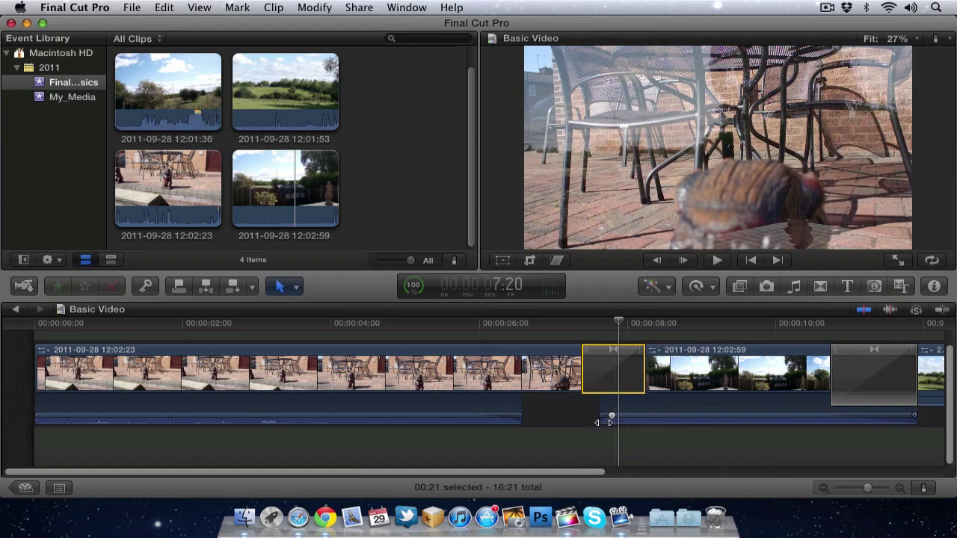
left_click_drag(611, 417, 641, 415)
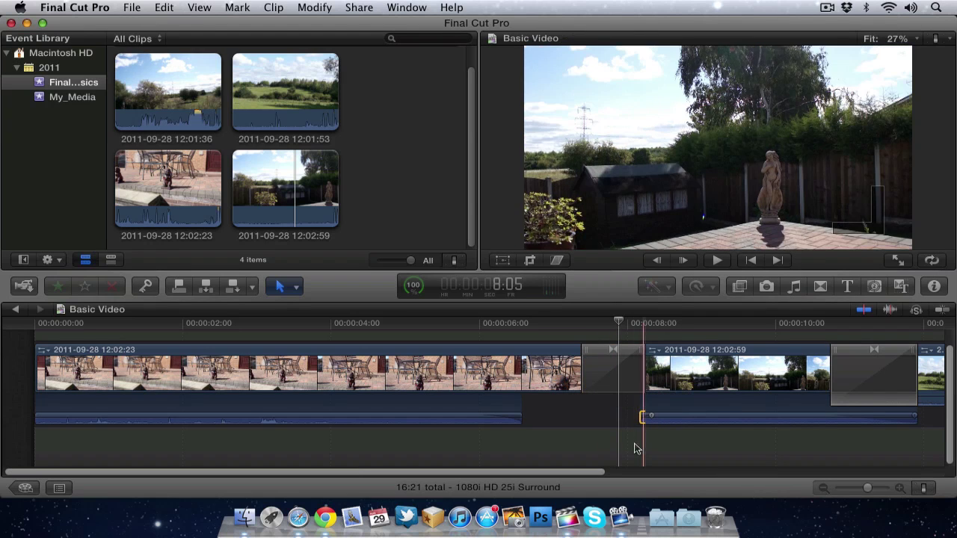
Step: Detach the 12:01:53 clip's audio, fade it in over about a second, and align its start with the video
left_click(859, 385)
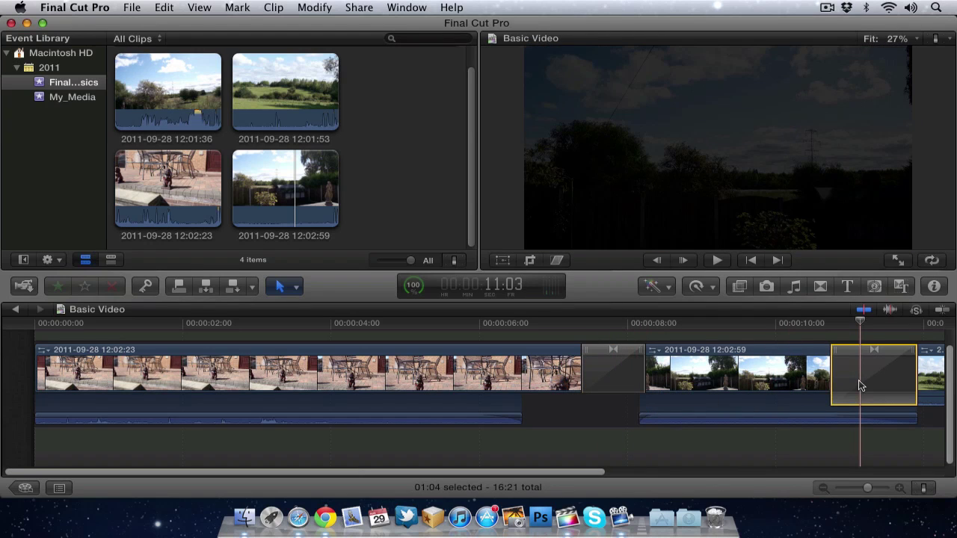
left_click(931, 396)
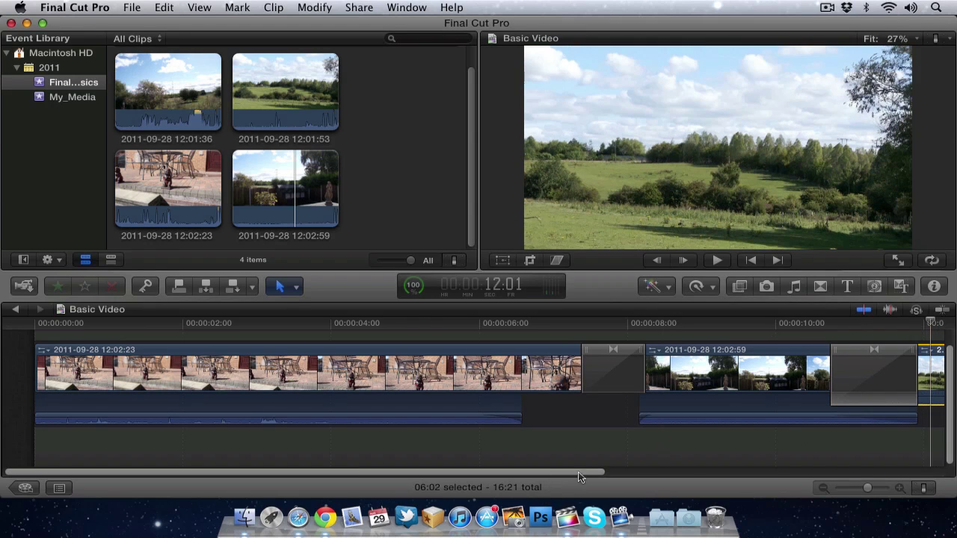
left_click_drag(579, 477, 867, 453)
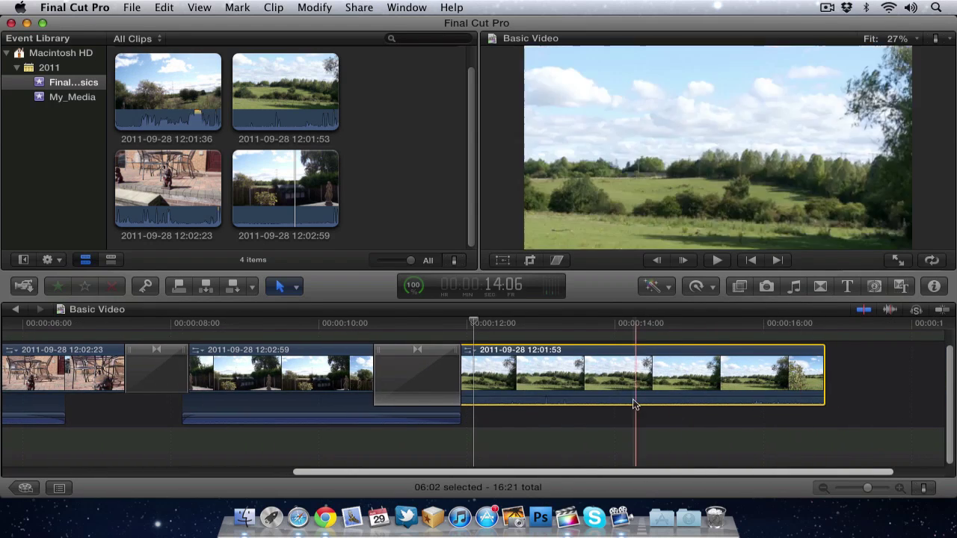
left_click(634, 405)
key("ctrl+shift+s")
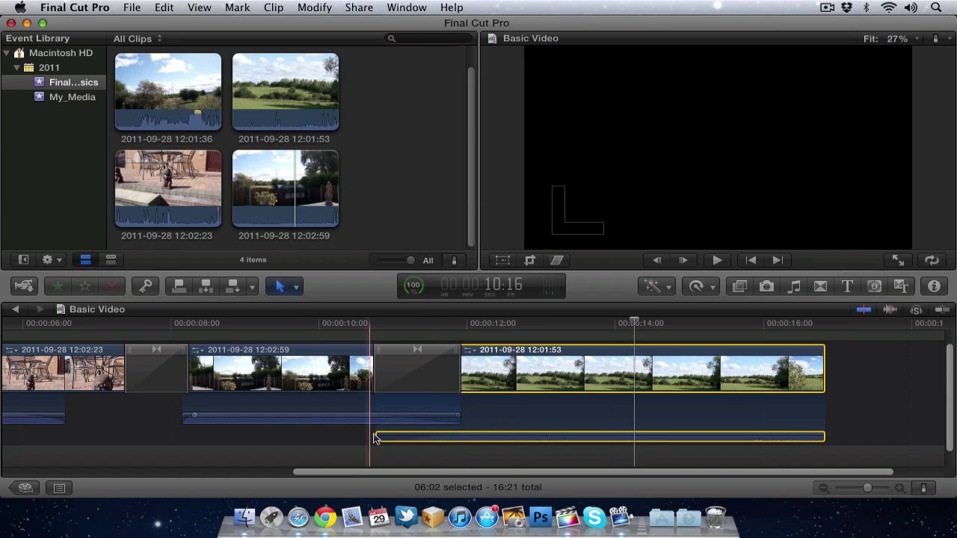
mouse_move(383, 435)
left_mouse_down()
mouse_move(558, 437)
mouse_move(390, 434)
left_mouse_up()
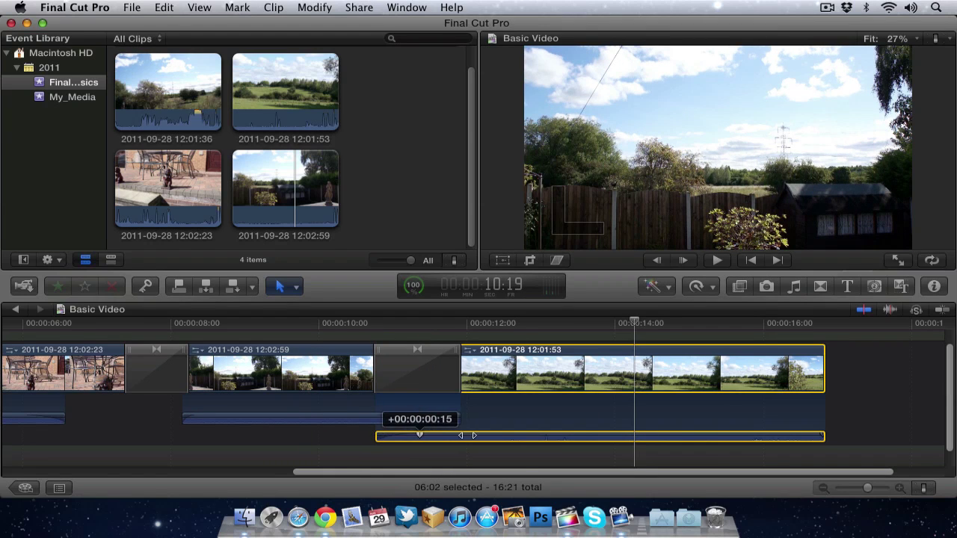
left_click_drag(419, 435, 471, 436)
left_click(376, 435)
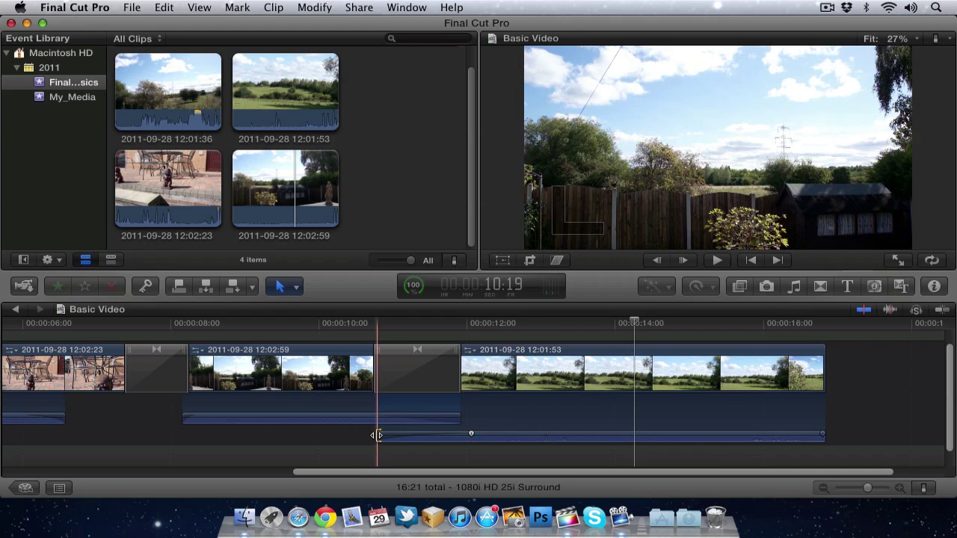
left_click_drag(376, 435, 468, 433)
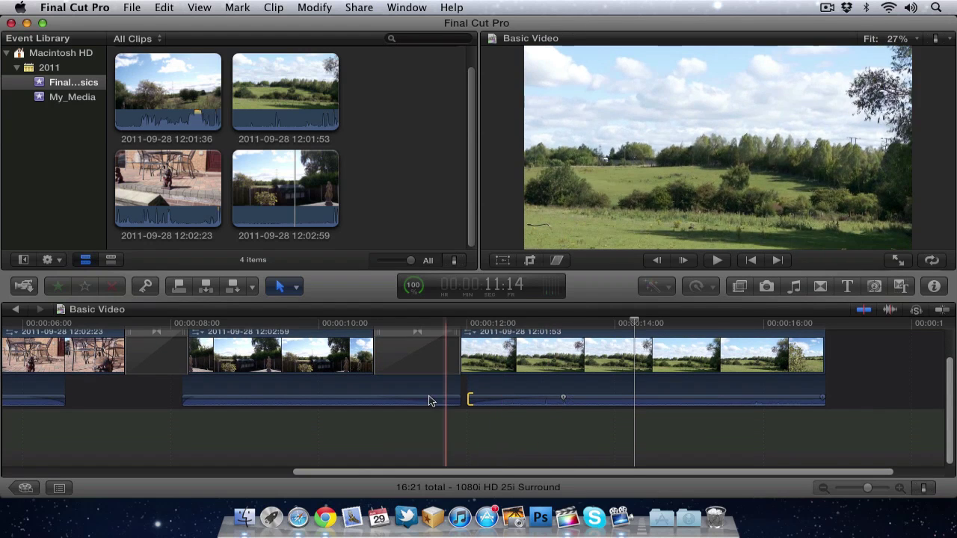
left_click(421, 391)
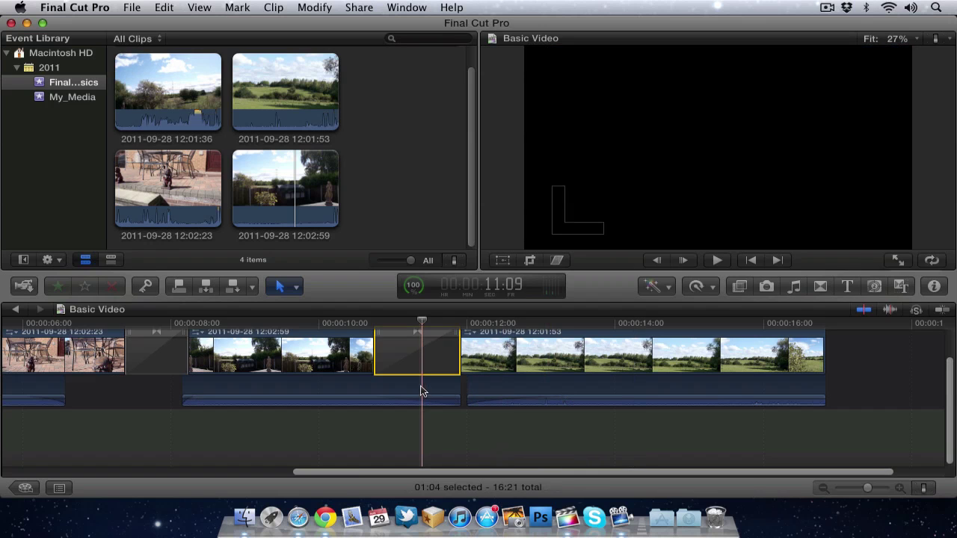
left_click(60, 378)
scroll(79, 396, "left", 2)
left_click_drag(331, 477, 92, 456)
left_click(164, 380)
key("ctrl+shift+s")
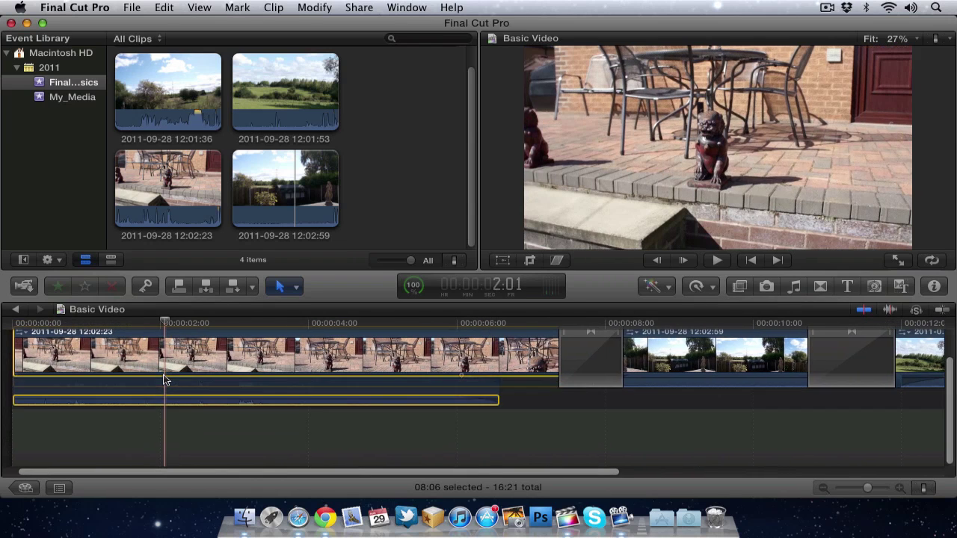
left_click(145, 383)
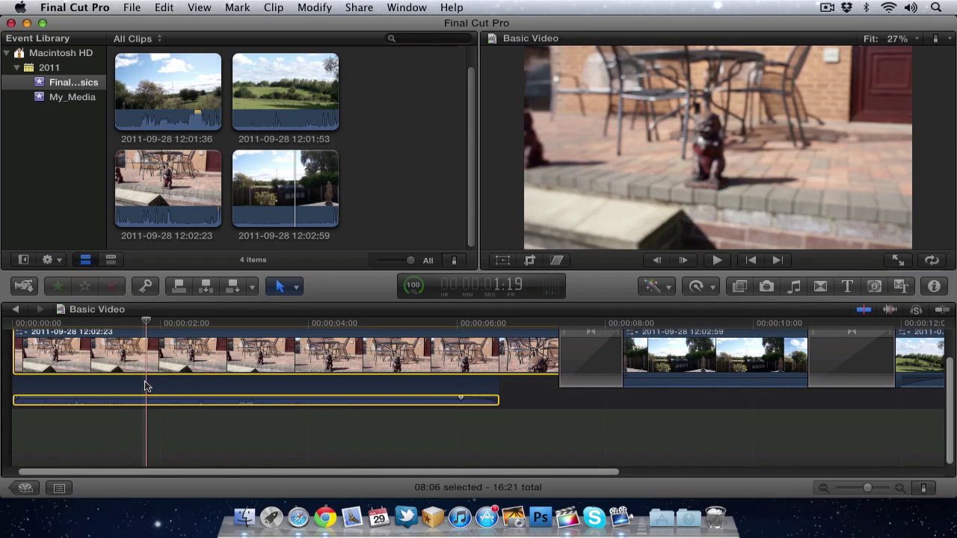
key("super+z")
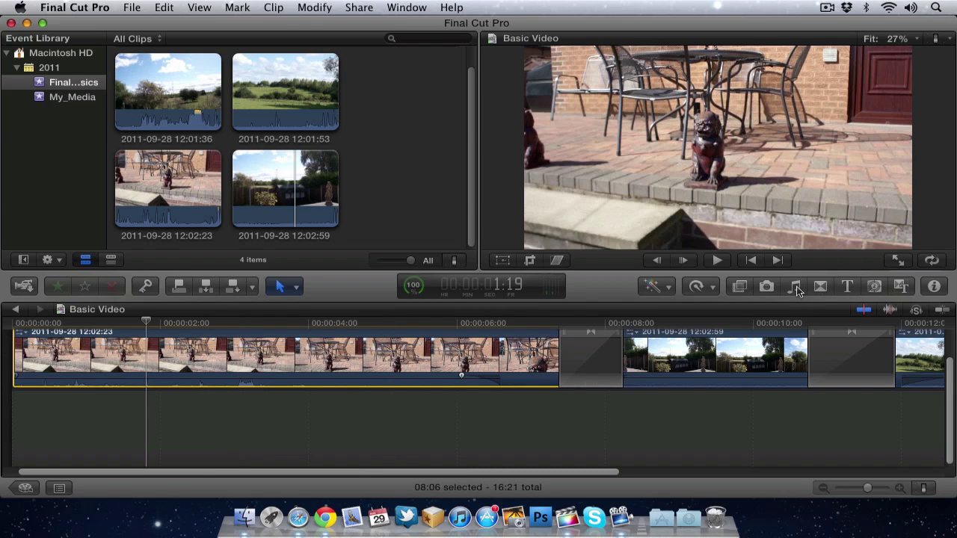
Step: Open the Music and Sound browser and look through the category list without changing it
left_click(795, 287)
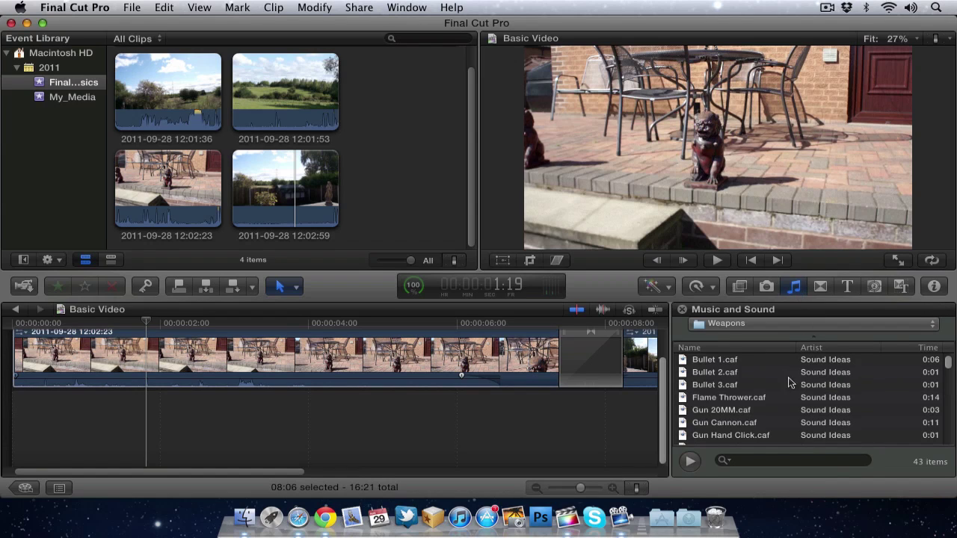
left_click(748, 327)
scroll(773, 352, "down", 5)
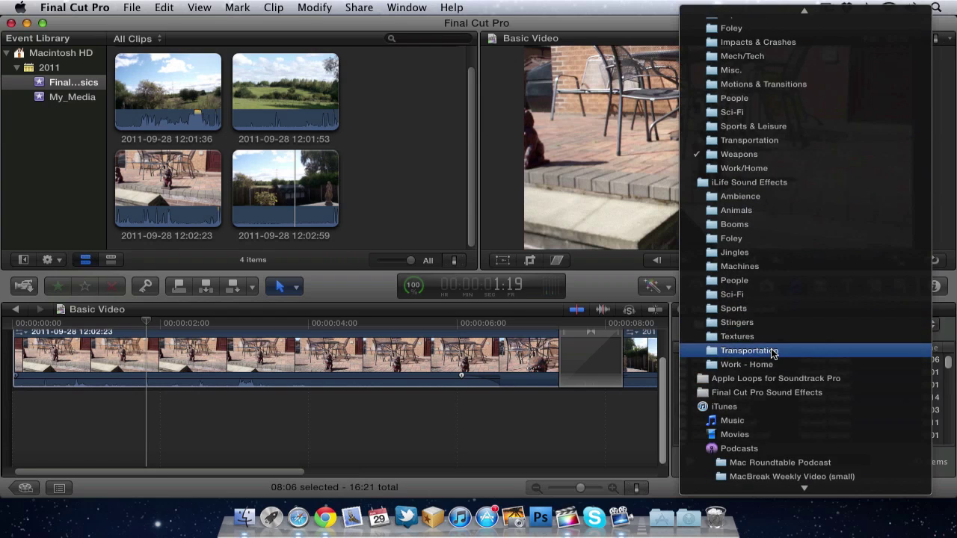
scroll(773, 353, "up", 3)
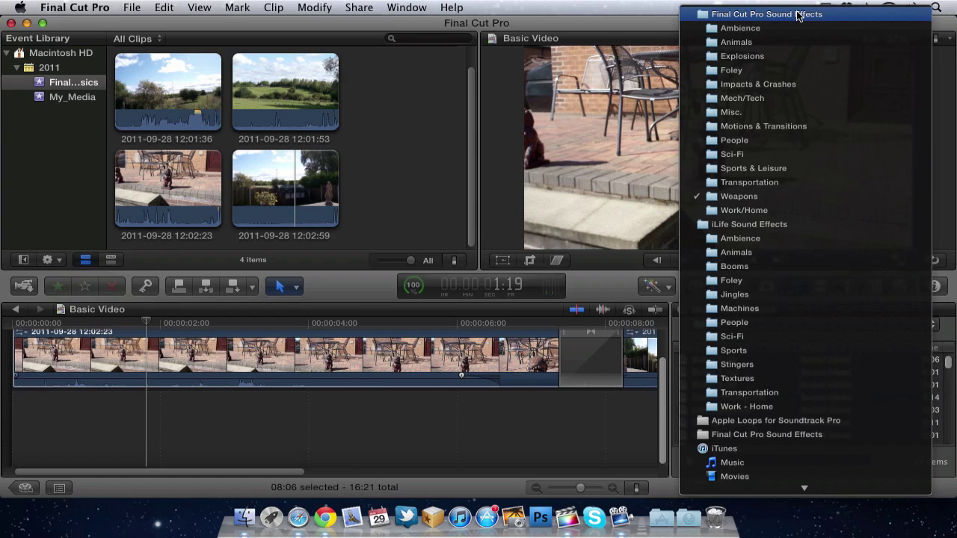
left_click(62, 10)
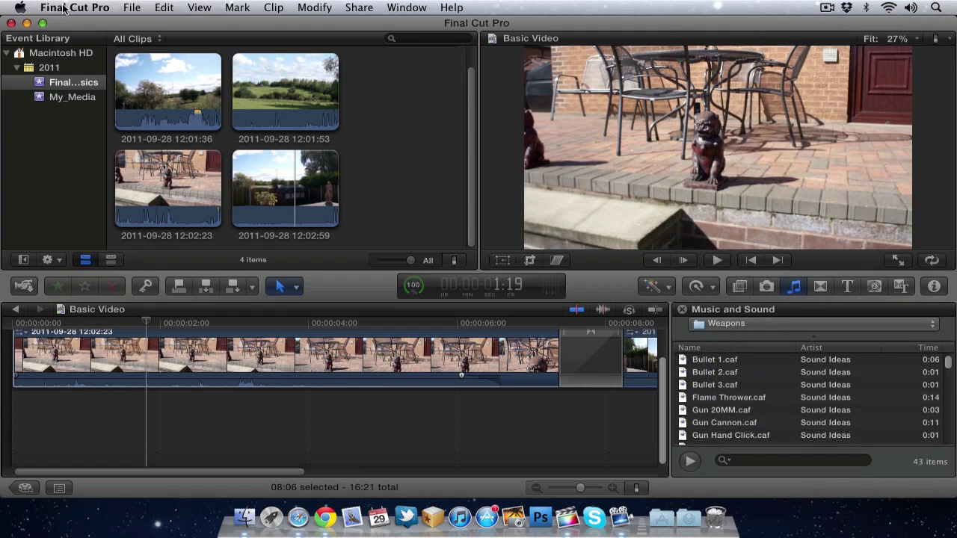
left_click(66, 8)
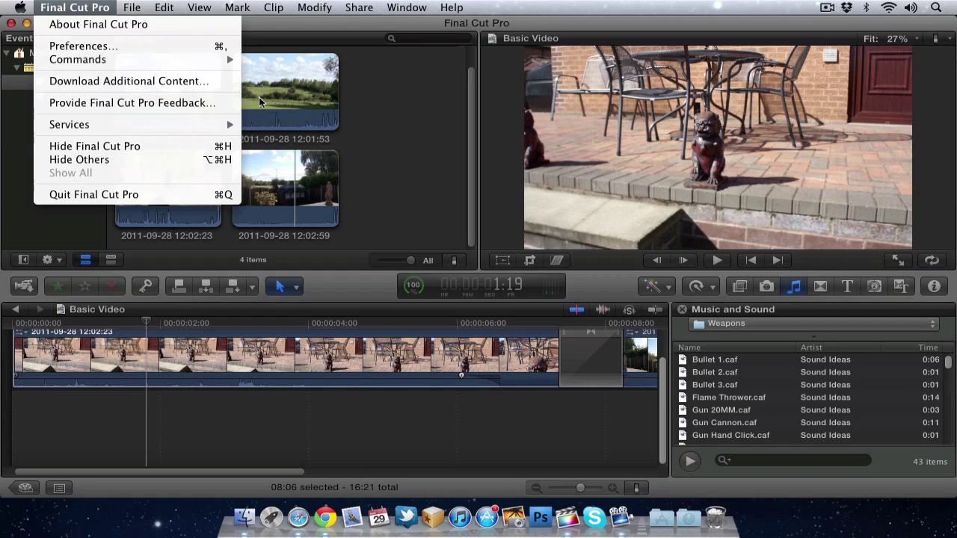
Step: Dismiss the open options, then pick Jingles under iLife Sound Effects in the category list
left_click(403, 104)
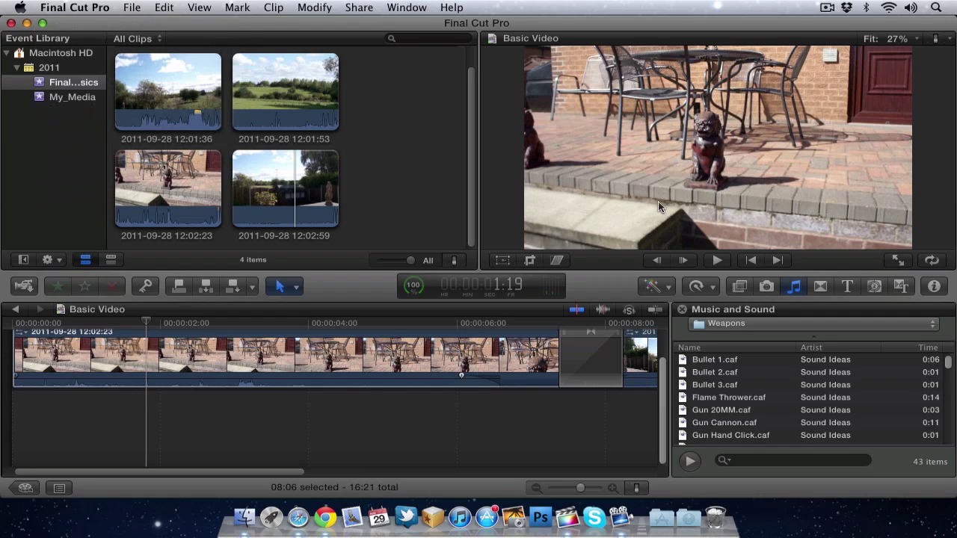
left_click(794, 322)
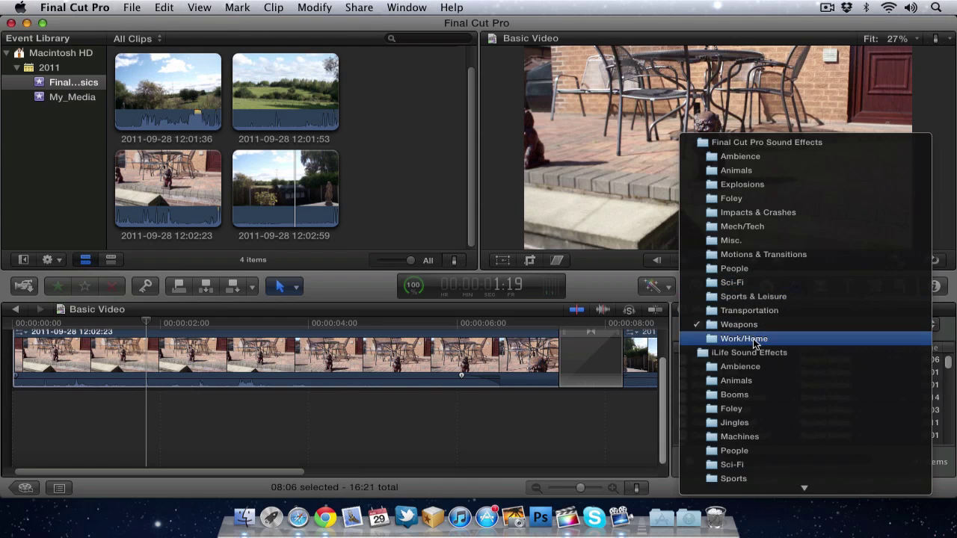
scroll(751, 347, "down", 3)
scroll(752, 353, "down", 3)
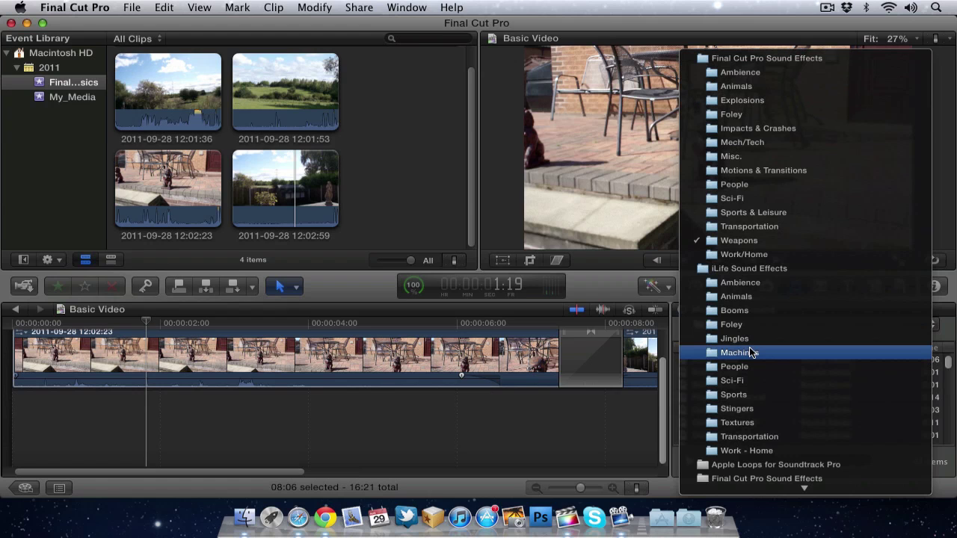
scroll(786, 338, "down", 8)
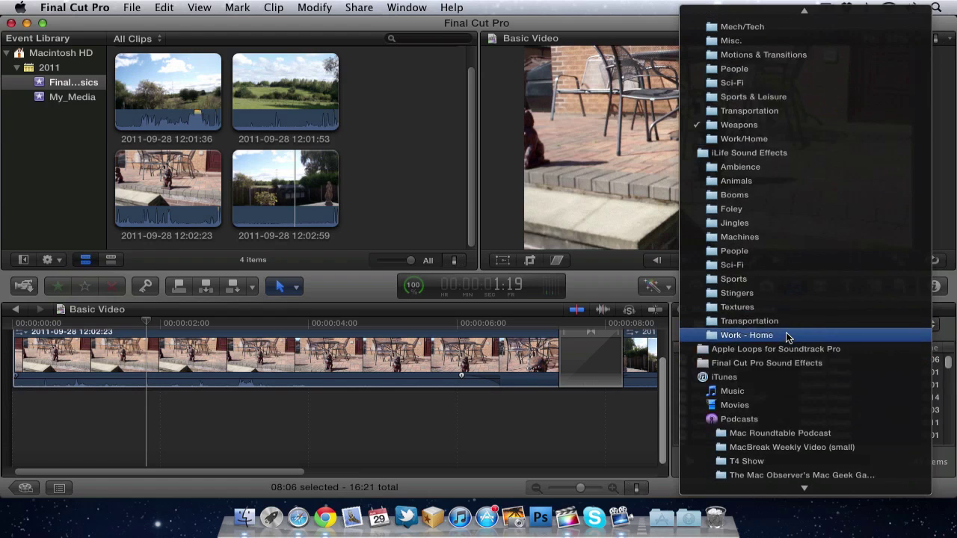
scroll(786, 338, "down", 3)
scroll(769, 376, "down", 3)
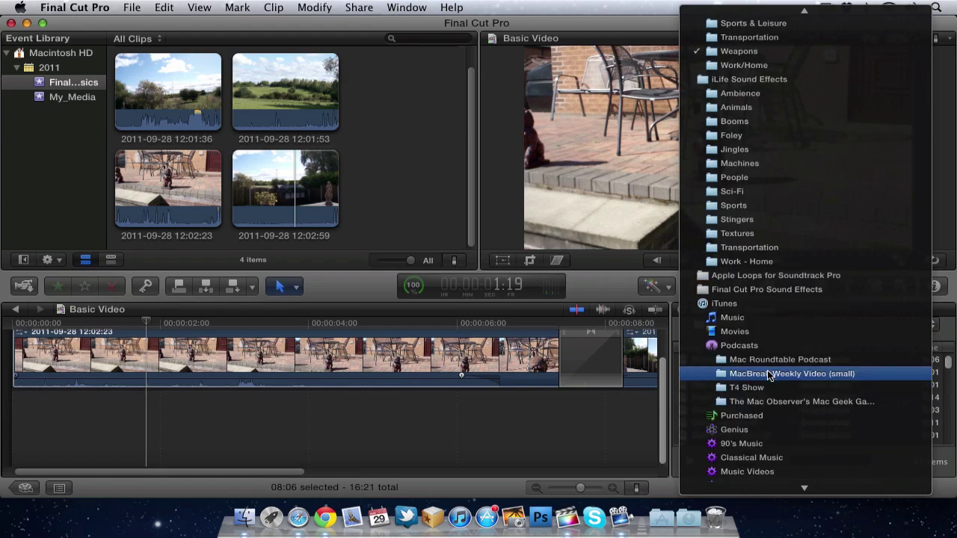
scroll(768, 376, "down", 5)
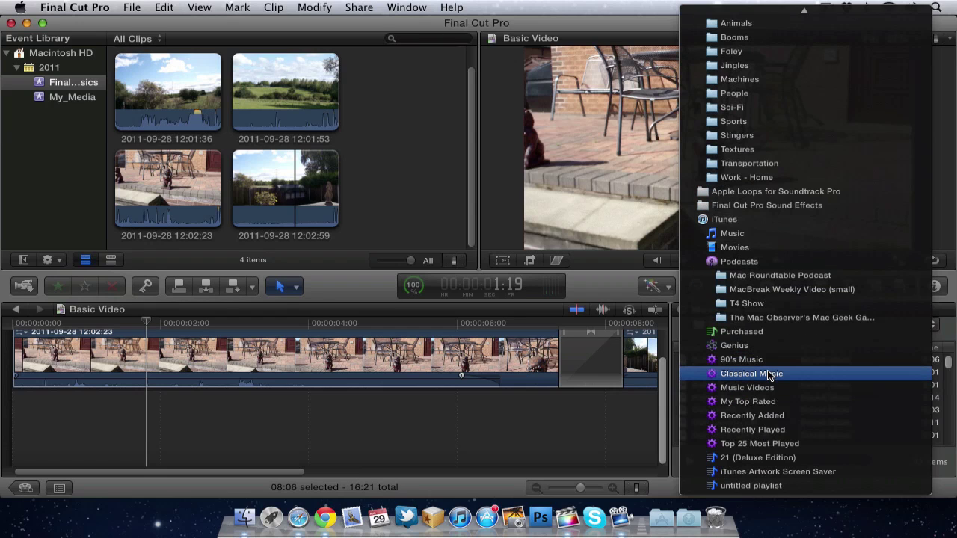
scroll(780, 303, "up", 15)
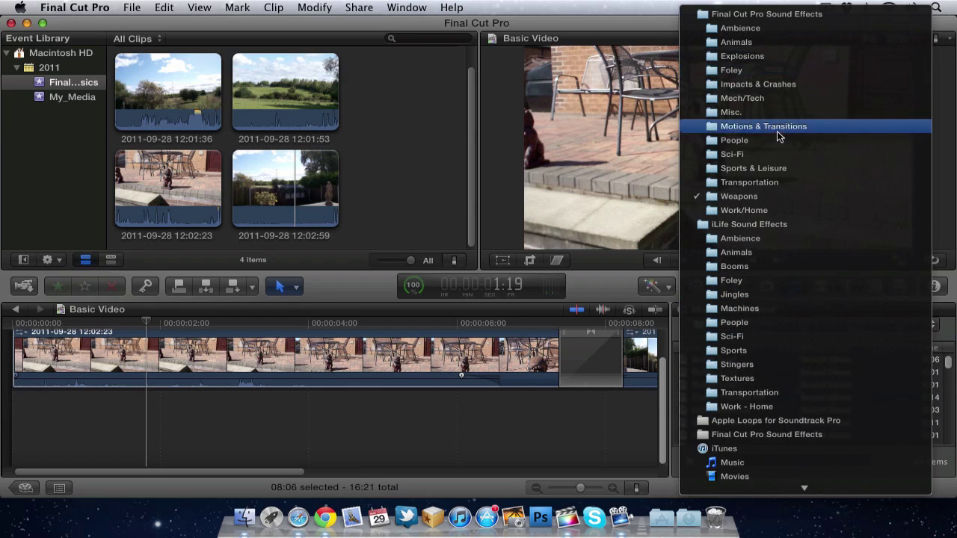
left_click(745, 301)
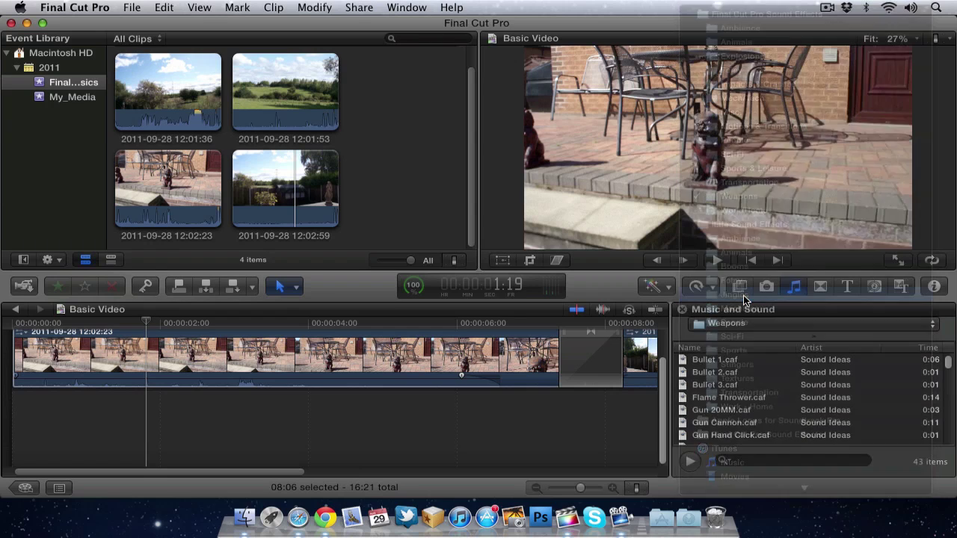
Step: Select Chelsea Loft Medium.caf and preview it, adjusting system volume, then stop playback
scroll(747, 418, "down", 5)
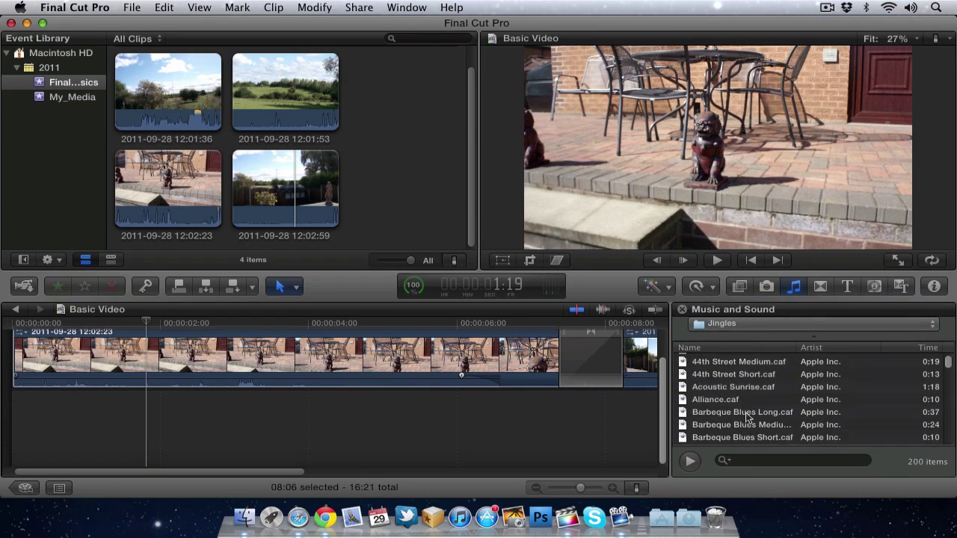
scroll(746, 416, "down", 10)
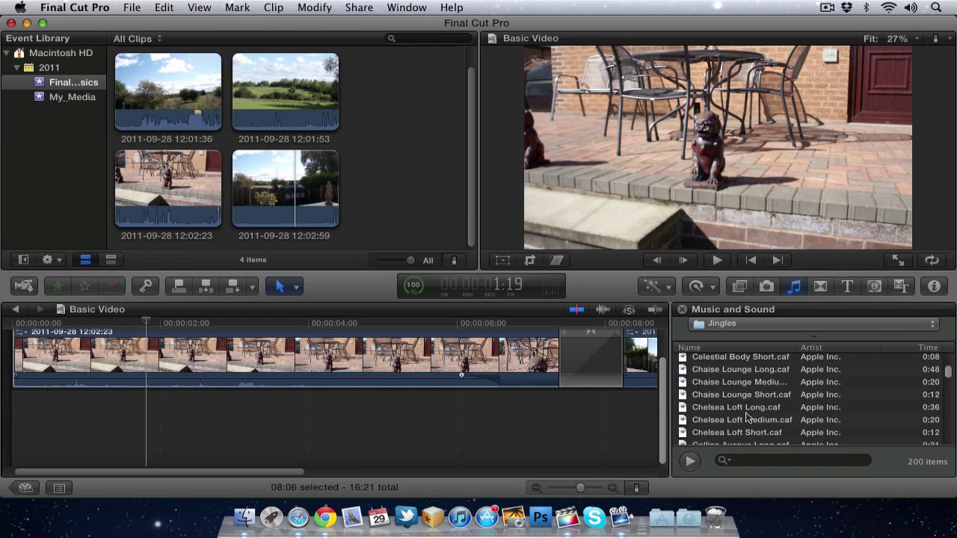
left_click(736, 421)
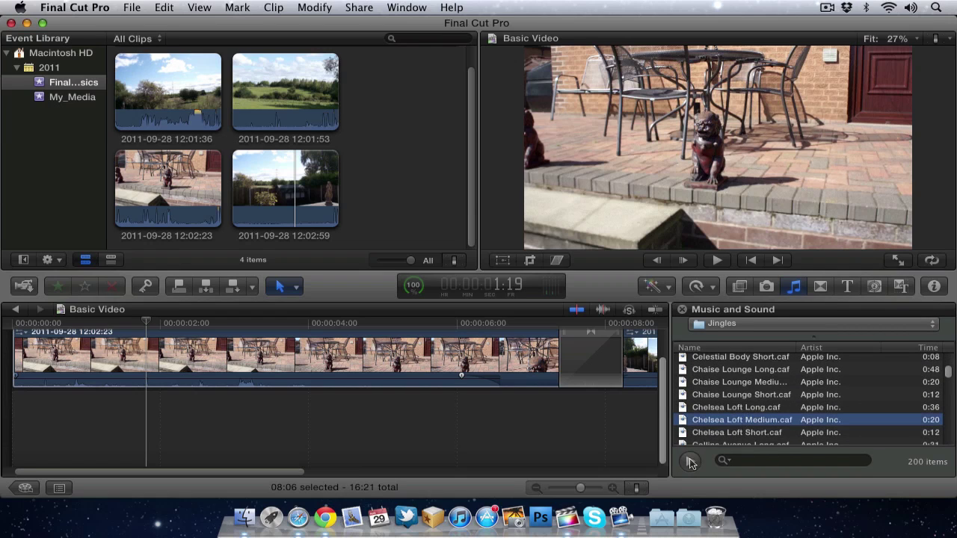
left_click(690, 462)
key("XF86AudioRaiseVolume")
key("XF86AudioRaiseVolume")
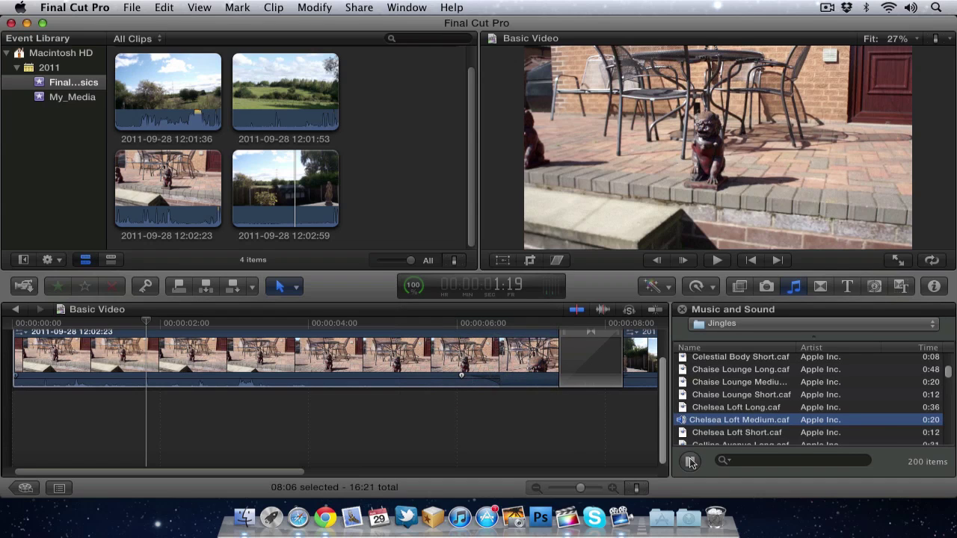
left_click(689, 461)
key("XF86AudioLowerVolume")
key("XF86AudioLowerVolume")
key("XF86AudioLowerVolume")
key("XF86AudioLowerVolume")
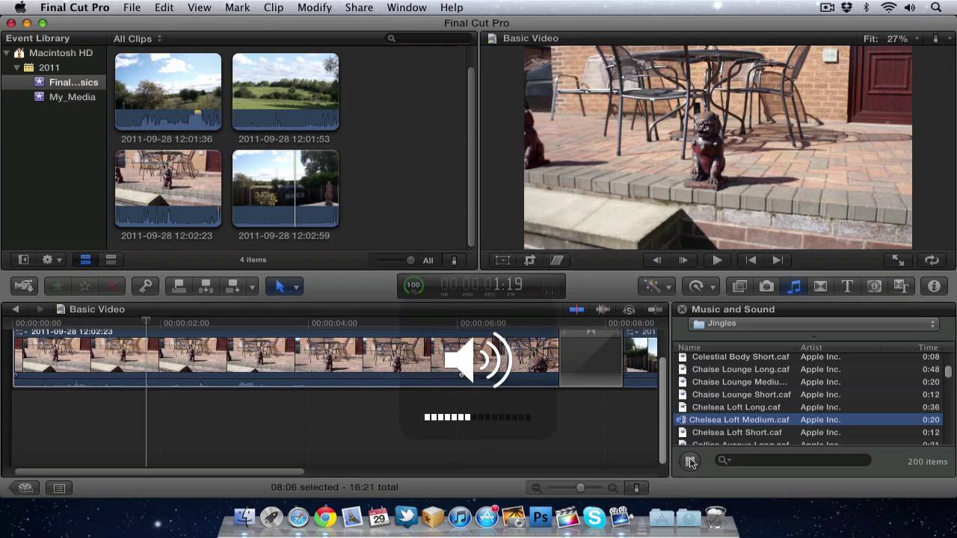
key("XF86AudioLowerVolume")
key("XF86AudioLowerVolume")
left_click(690, 461)
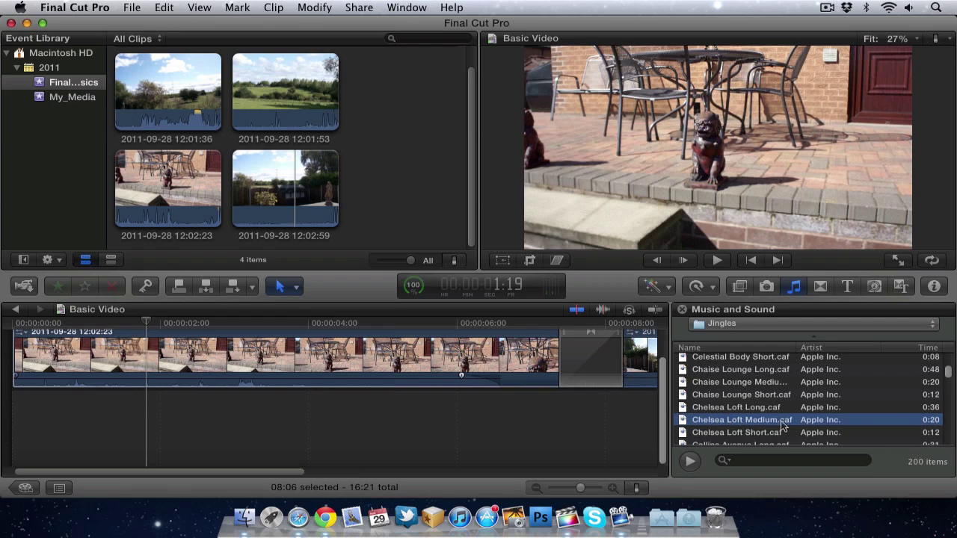
Step: Drop Chelsea Loft Medium under the first clip, nudge it earlier, and play the project from the start
left_click_drag(726, 429, 52, 413)
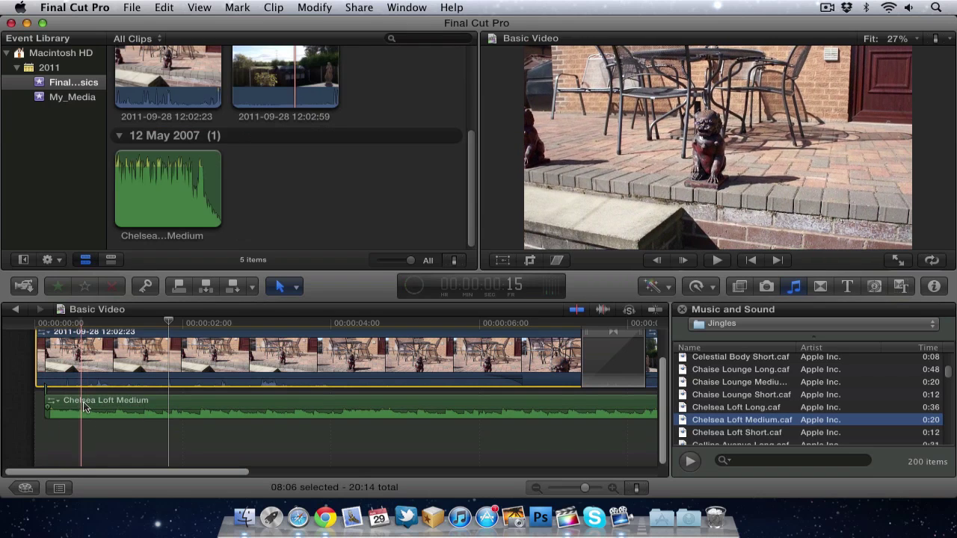
mouse_move(82, 414)
left_mouse_down()
mouse_move(63, 405)
mouse_move(78, 413)
left_mouse_up()
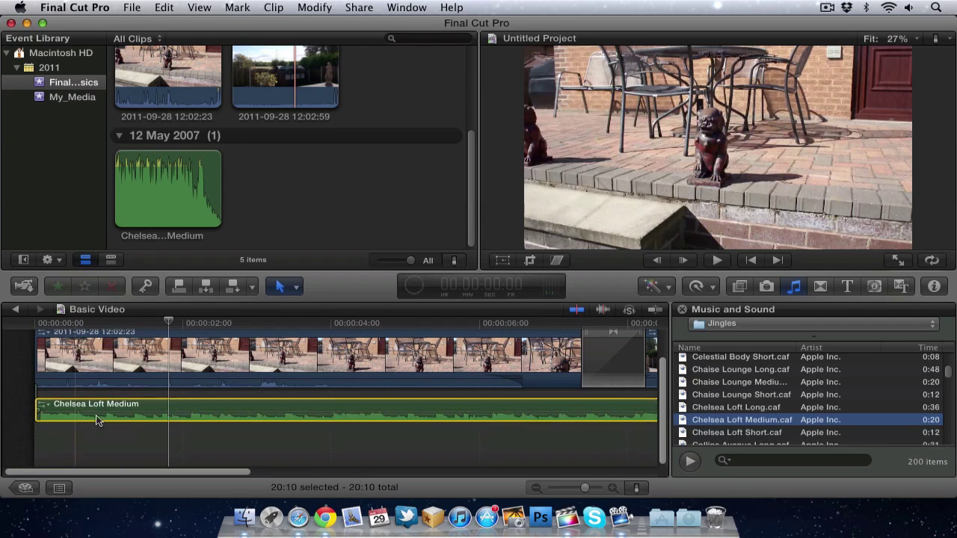
left_click(182, 452)
left_click(26, 378)
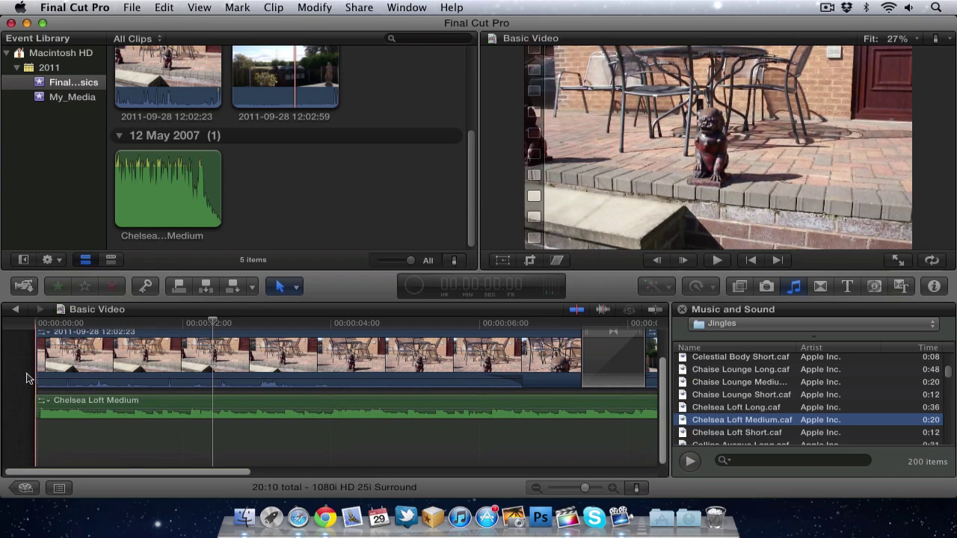
key("space")
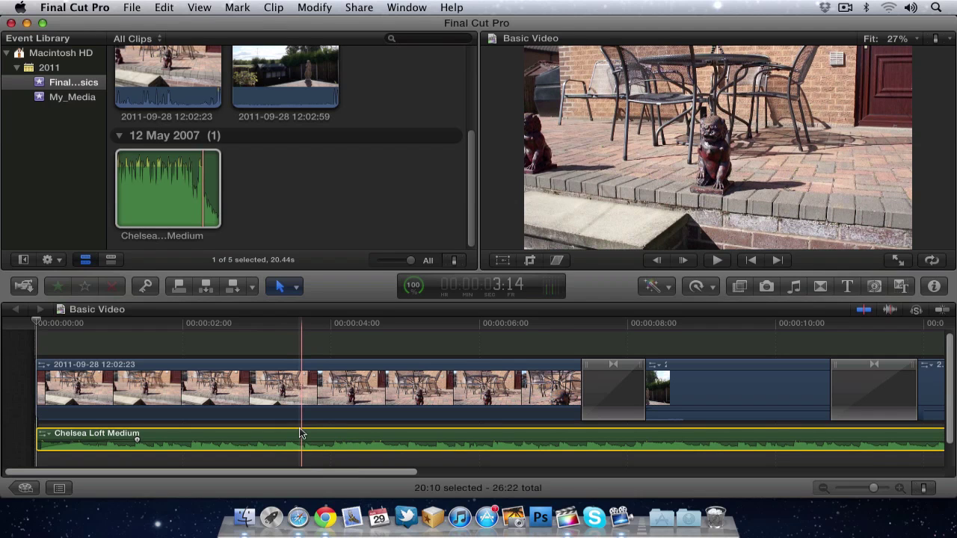
Step: In the Effects browser, browse EQ and Levels audio effects, then pick Car Radio under Distortion
left_click(741, 287)
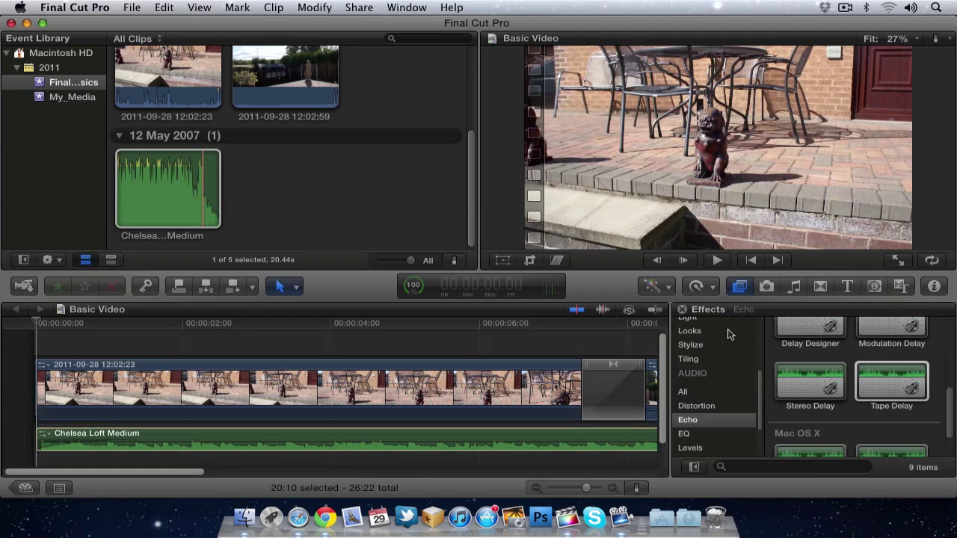
scroll(722, 358, "up", 5)
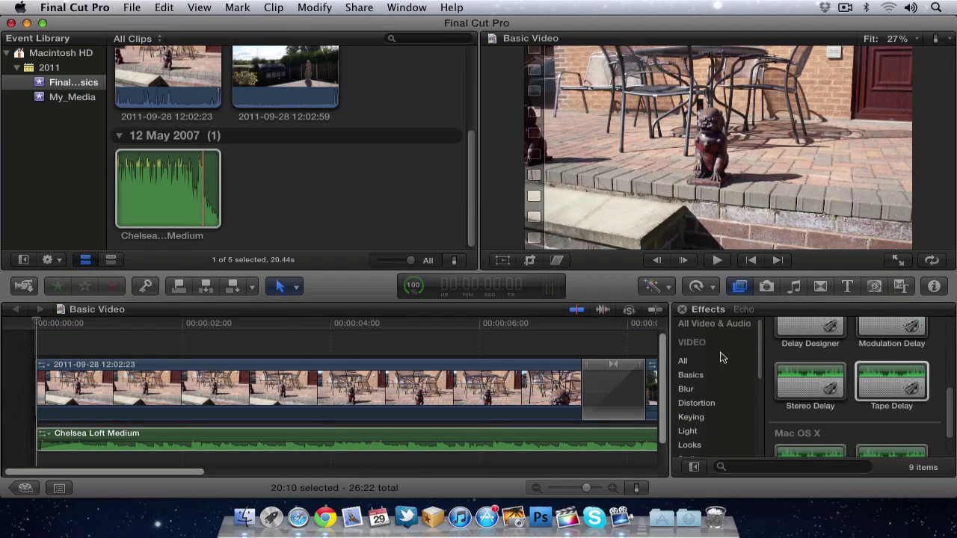
scroll(723, 359, "down", 8)
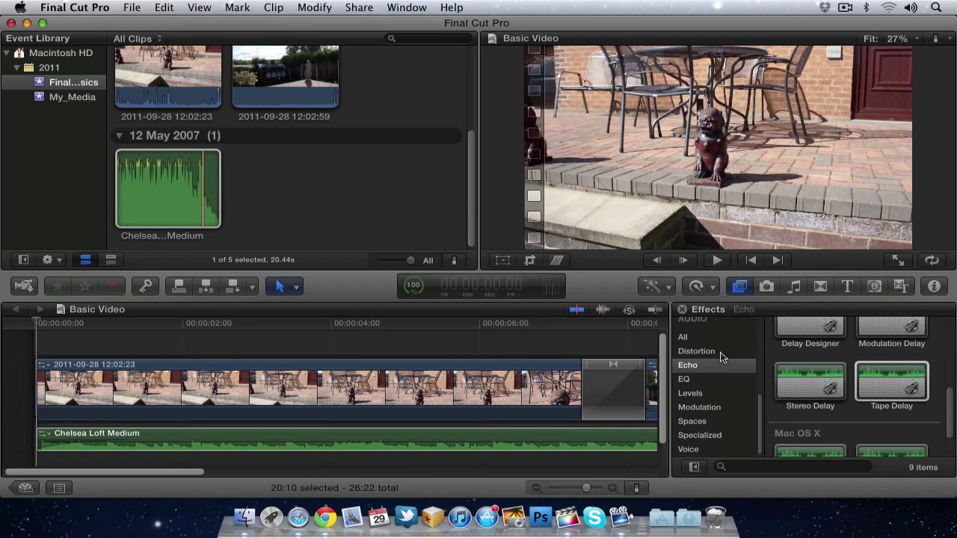
left_click(697, 381)
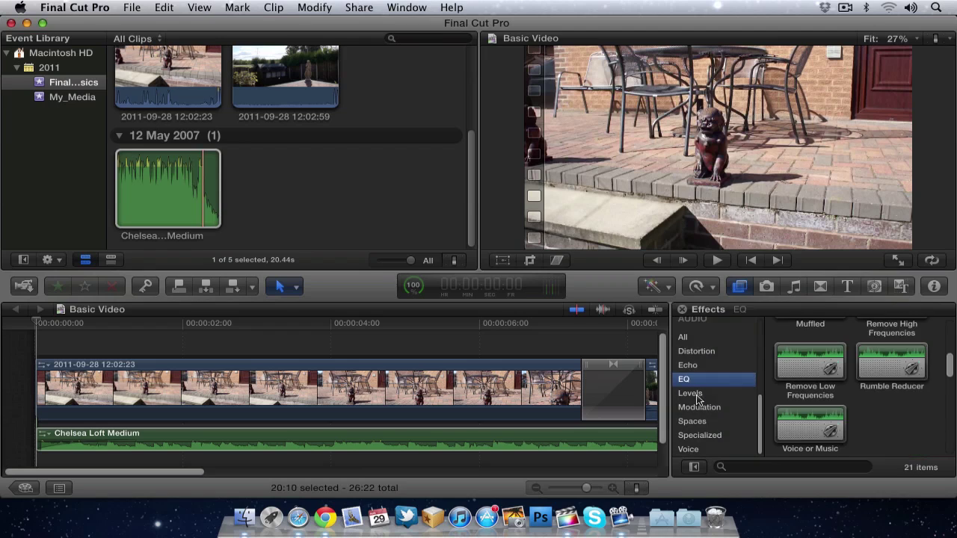
left_click(696, 394)
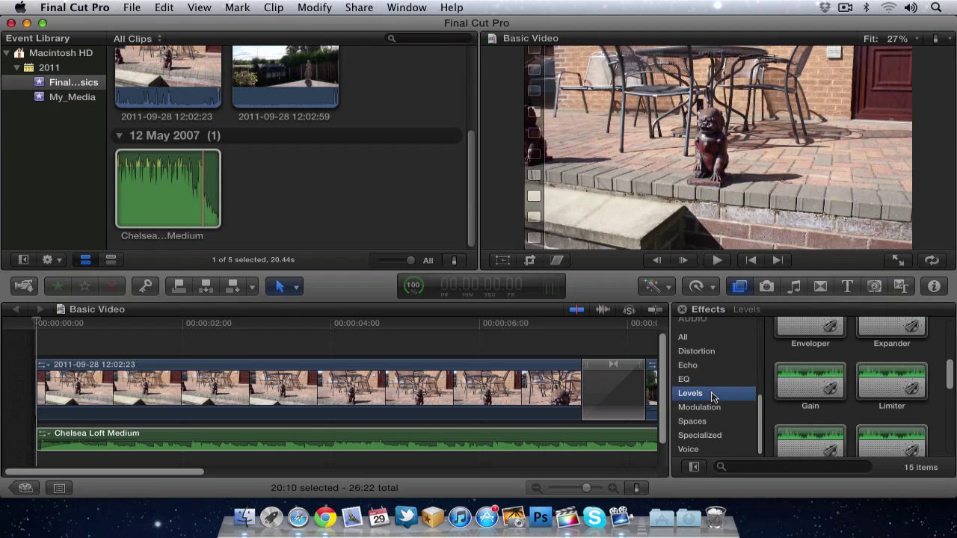
left_click(706, 352)
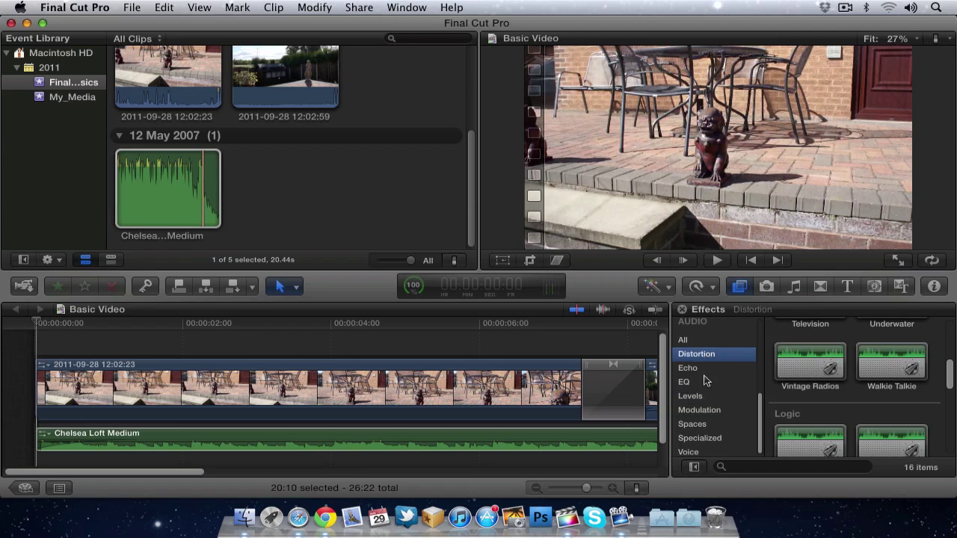
scroll(839, 388, "up", 5)
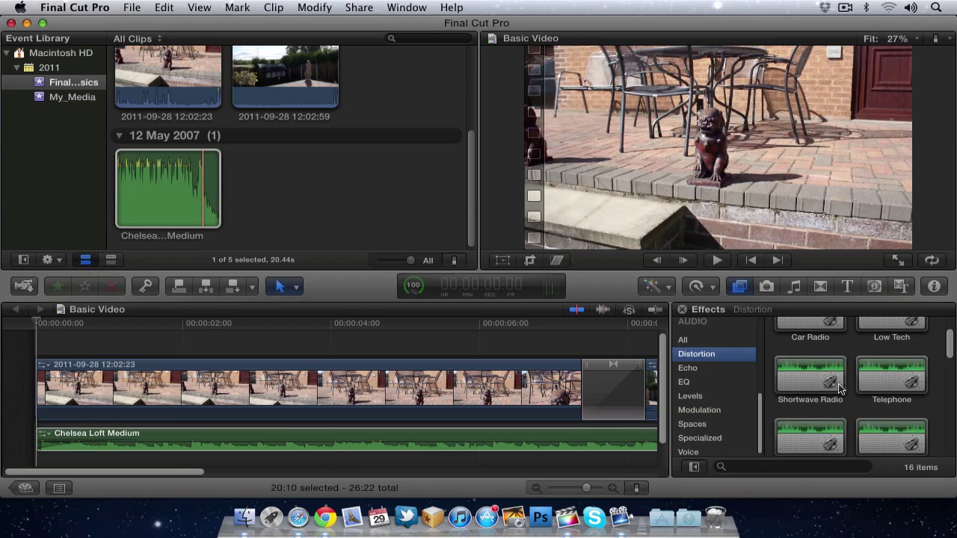
scroll(839, 388, "up", 2)
left_click(809, 357)
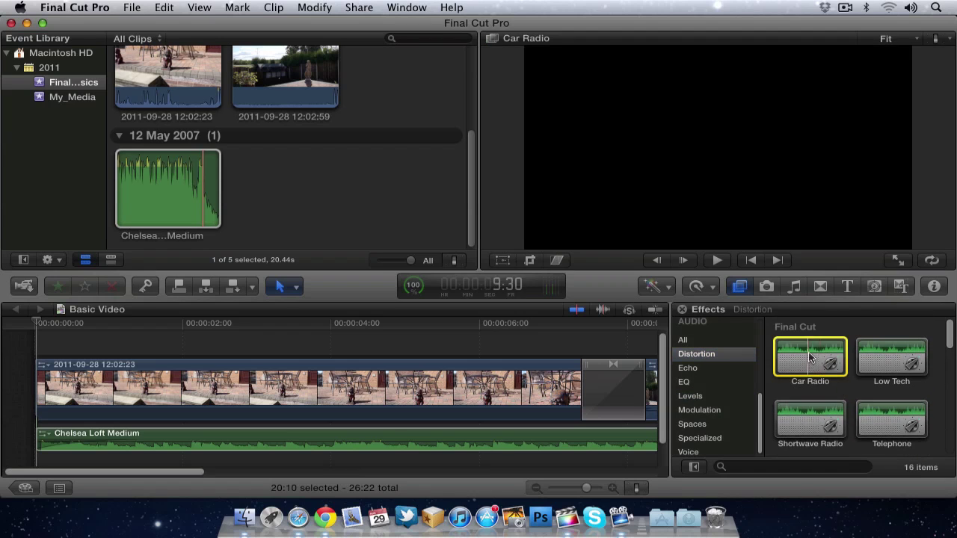
Step: Drop the Car Radio effect onto the Chelsea Loft Medium jingle clip and select that clip
left_click_drag(809, 358, 346, 441)
left_click_drag(822, 363, 524, 440)
left_click(523, 440)
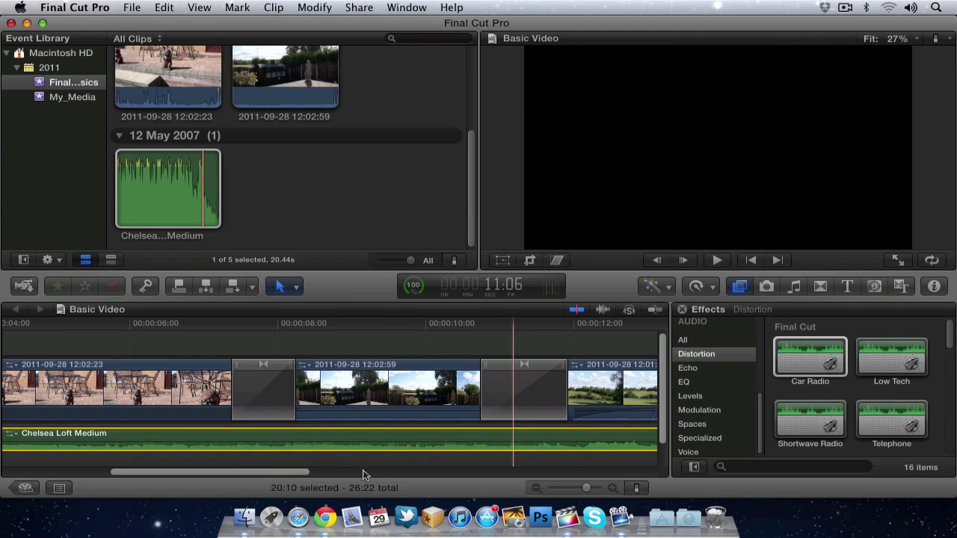
left_click_drag(300, 472, 163, 479)
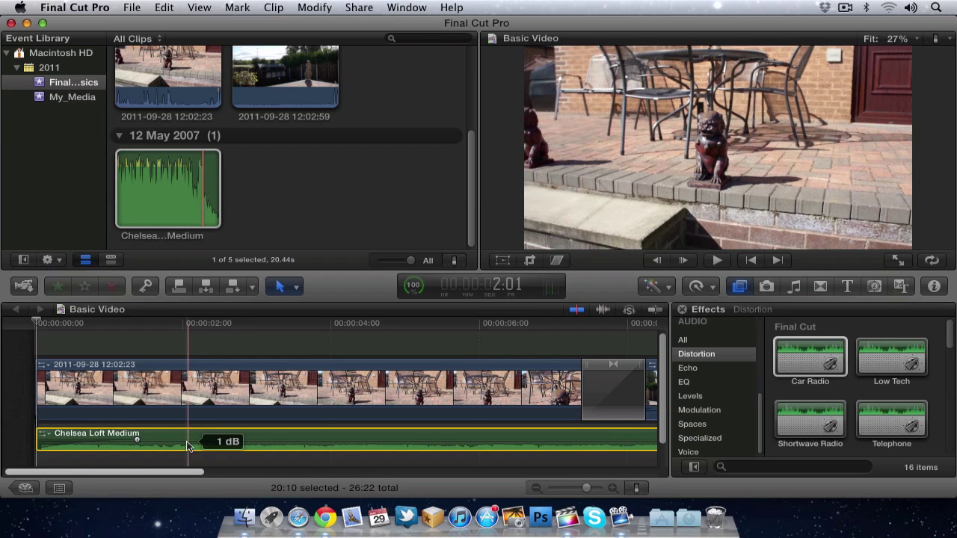
Step: In the Inspector, set the jingle's Car Radio effect to the Cheap Speakers preset at Amount 100.0
left_click(934, 287)
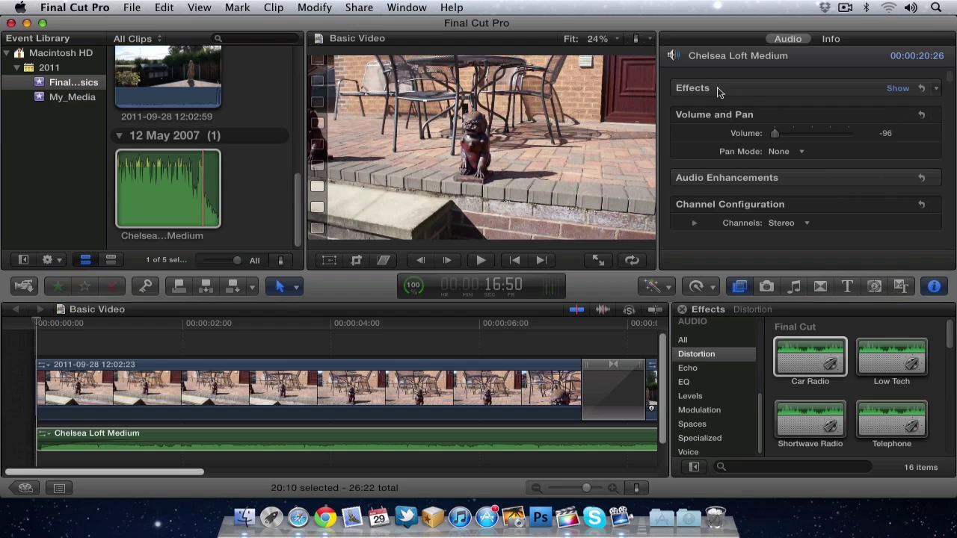
left_click(898, 88)
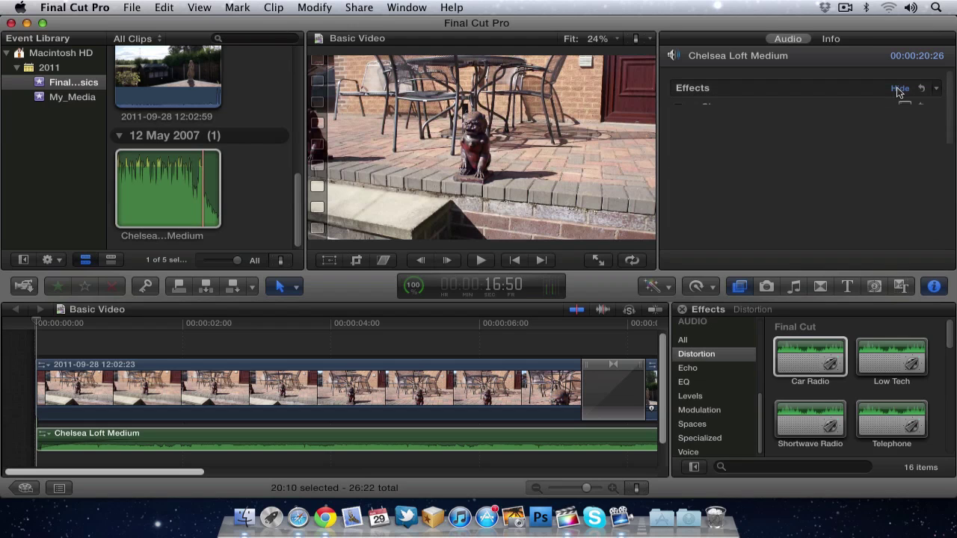
scroll(791, 148, "down", 4)
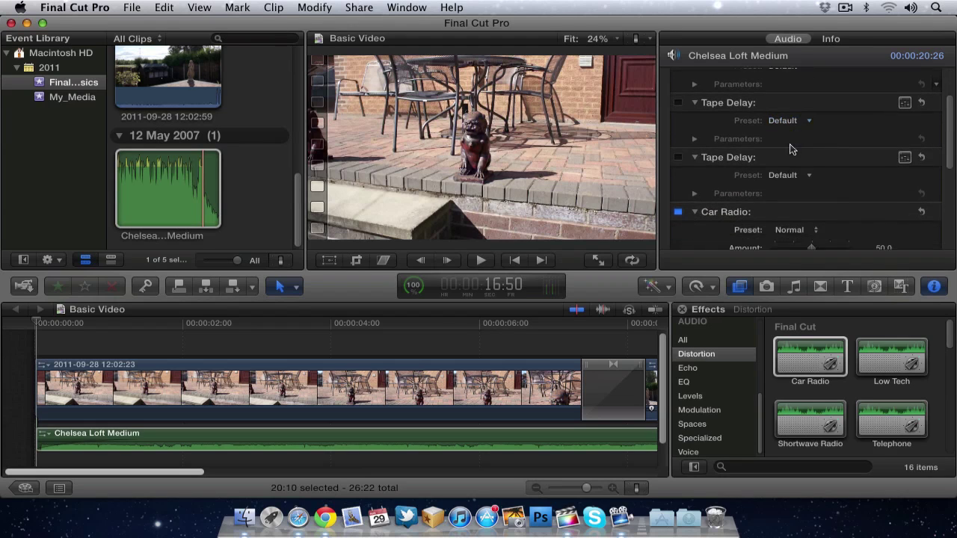
scroll(791, 148, "down", 3)
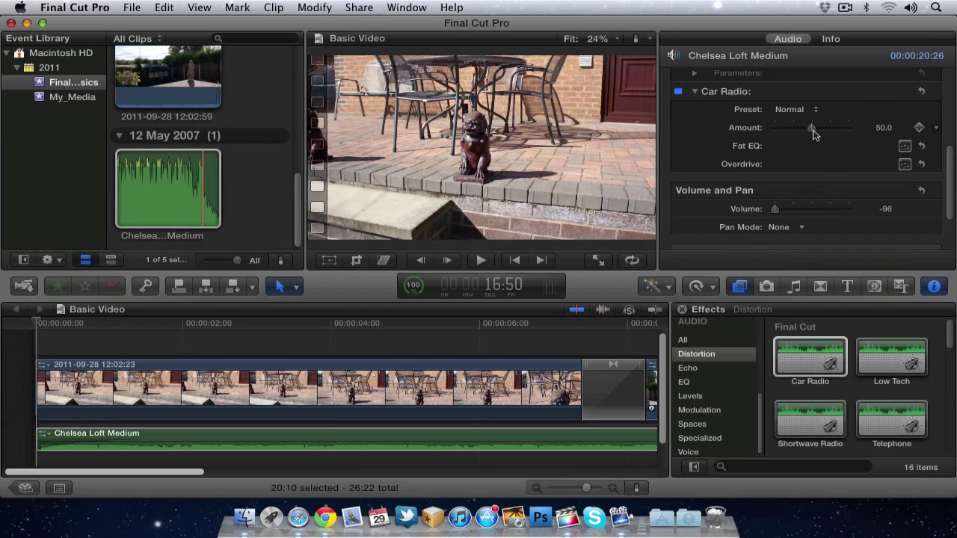
mouse_move(814, 133)
left_mouse_down()
mouse_move(833, 129)
mouse_move(807, 128)
left_mouse_up()
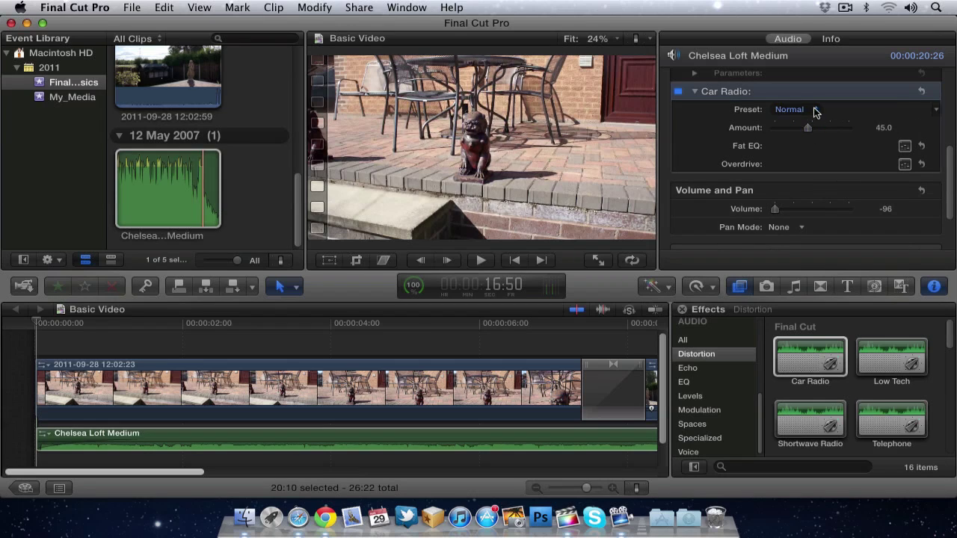
left_click(815, 112)
left_click(814, 120)
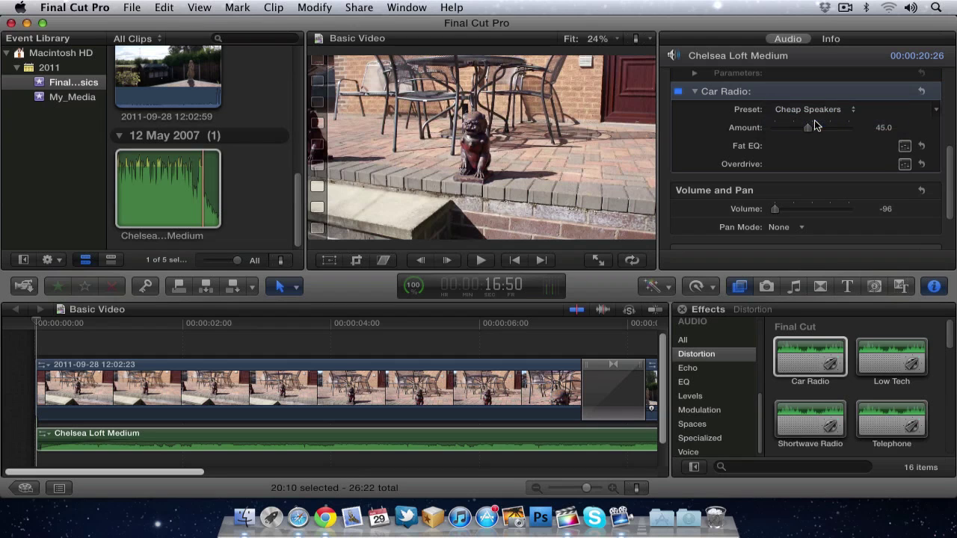
left_click_drag(813, 133, 872, 141)
Step: Play the timeline from near the start to hear the distorted jingle, then stop playback
left_click(141, 353)
key("space")
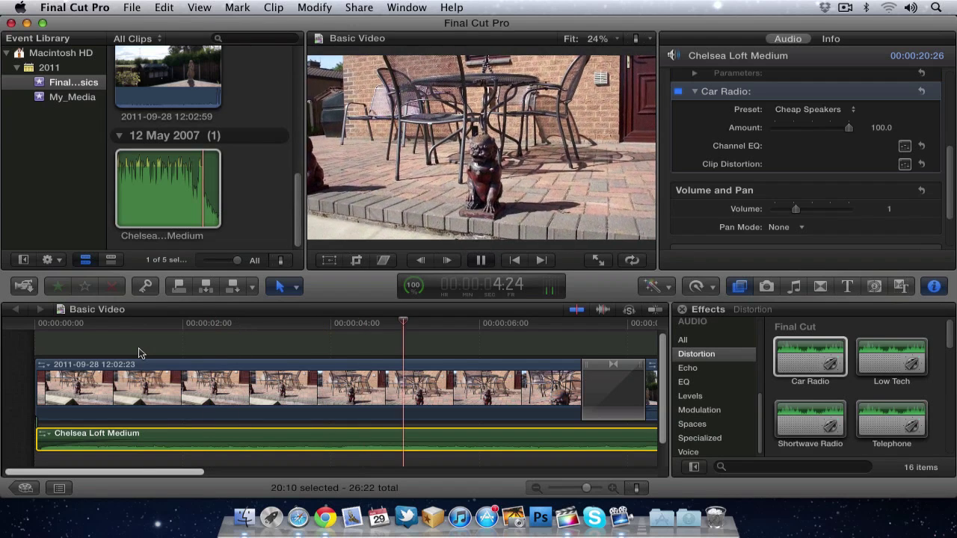
key("space")
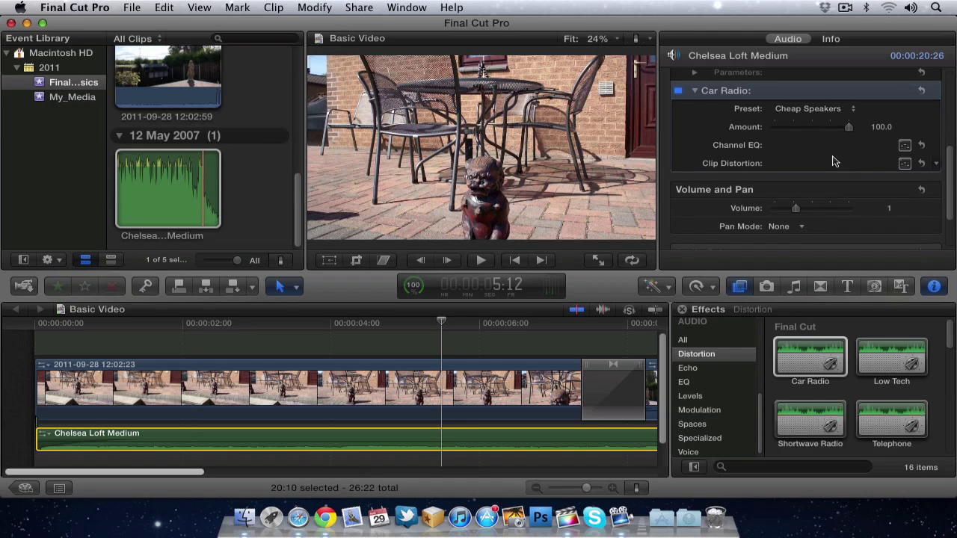
scroll(835, 157, "down", 1)
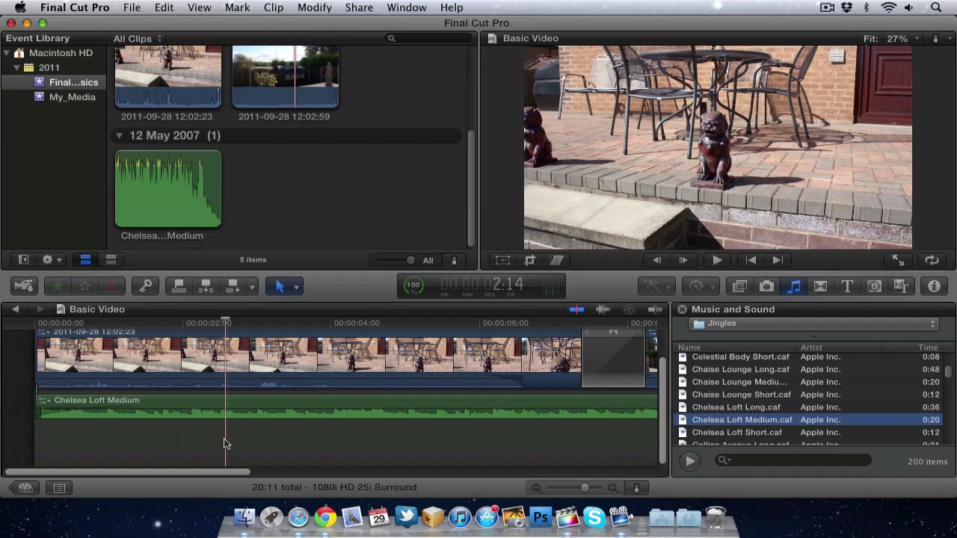
Step: Detach the first video clip's audio into its own clip and lower that audio clip's volume
left_click(198, 364)
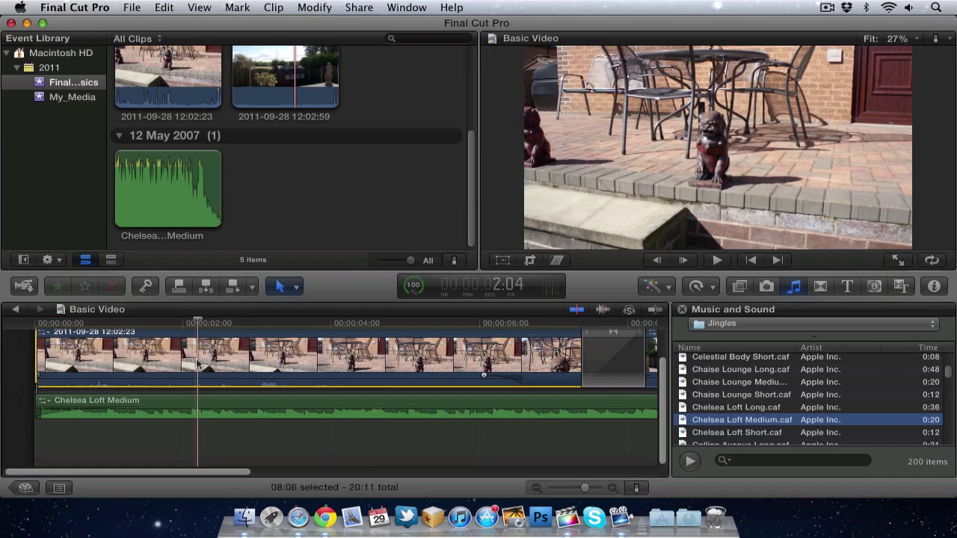
right_click(198, 363)
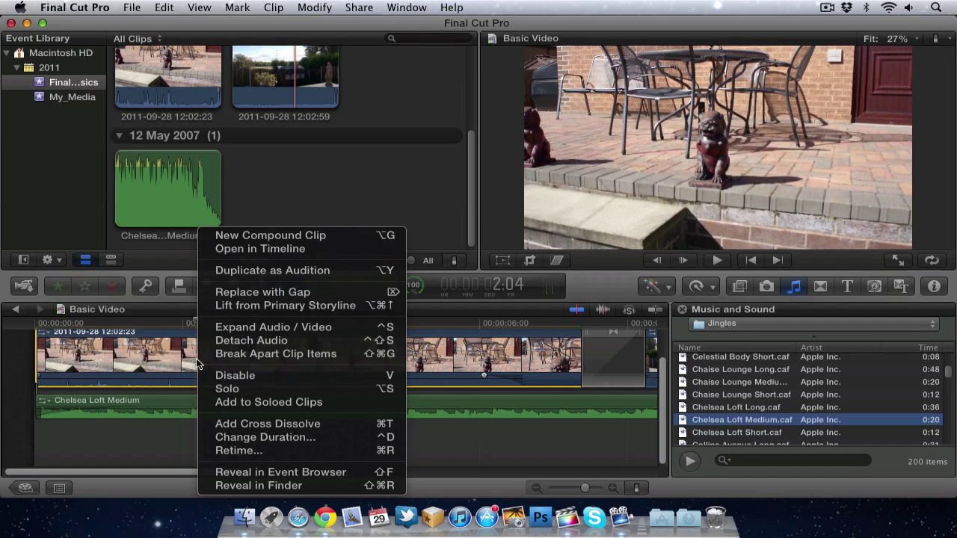
left_click(251, 341)
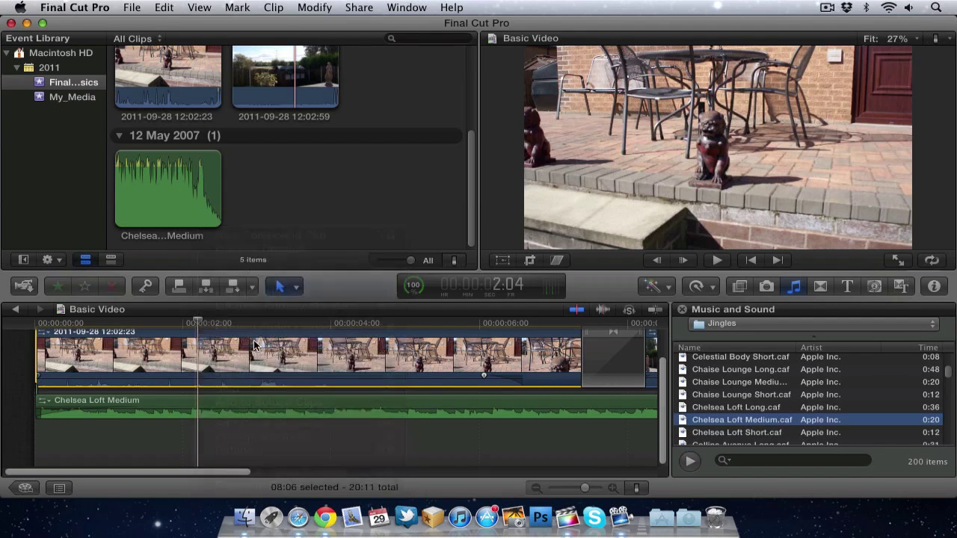
left_click_drag(187, 436, 252, 426)
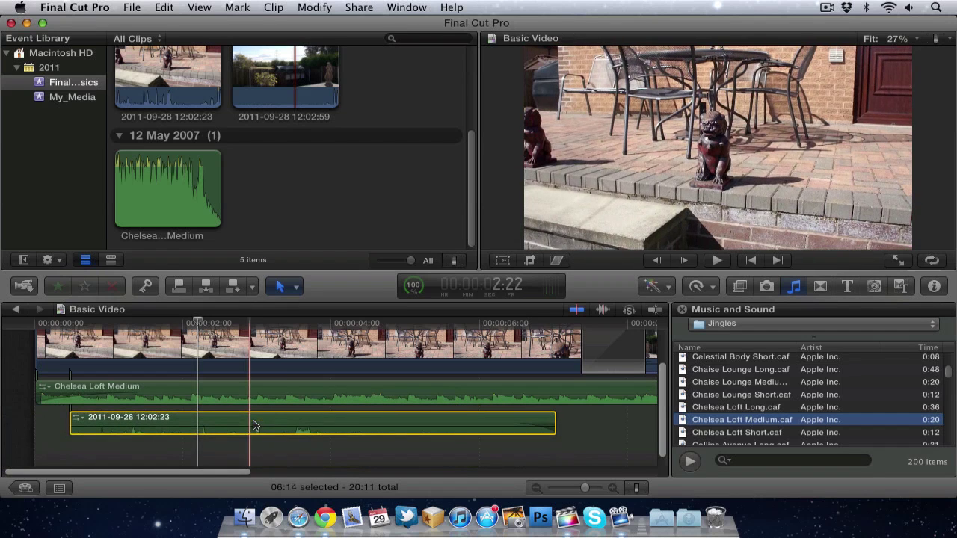